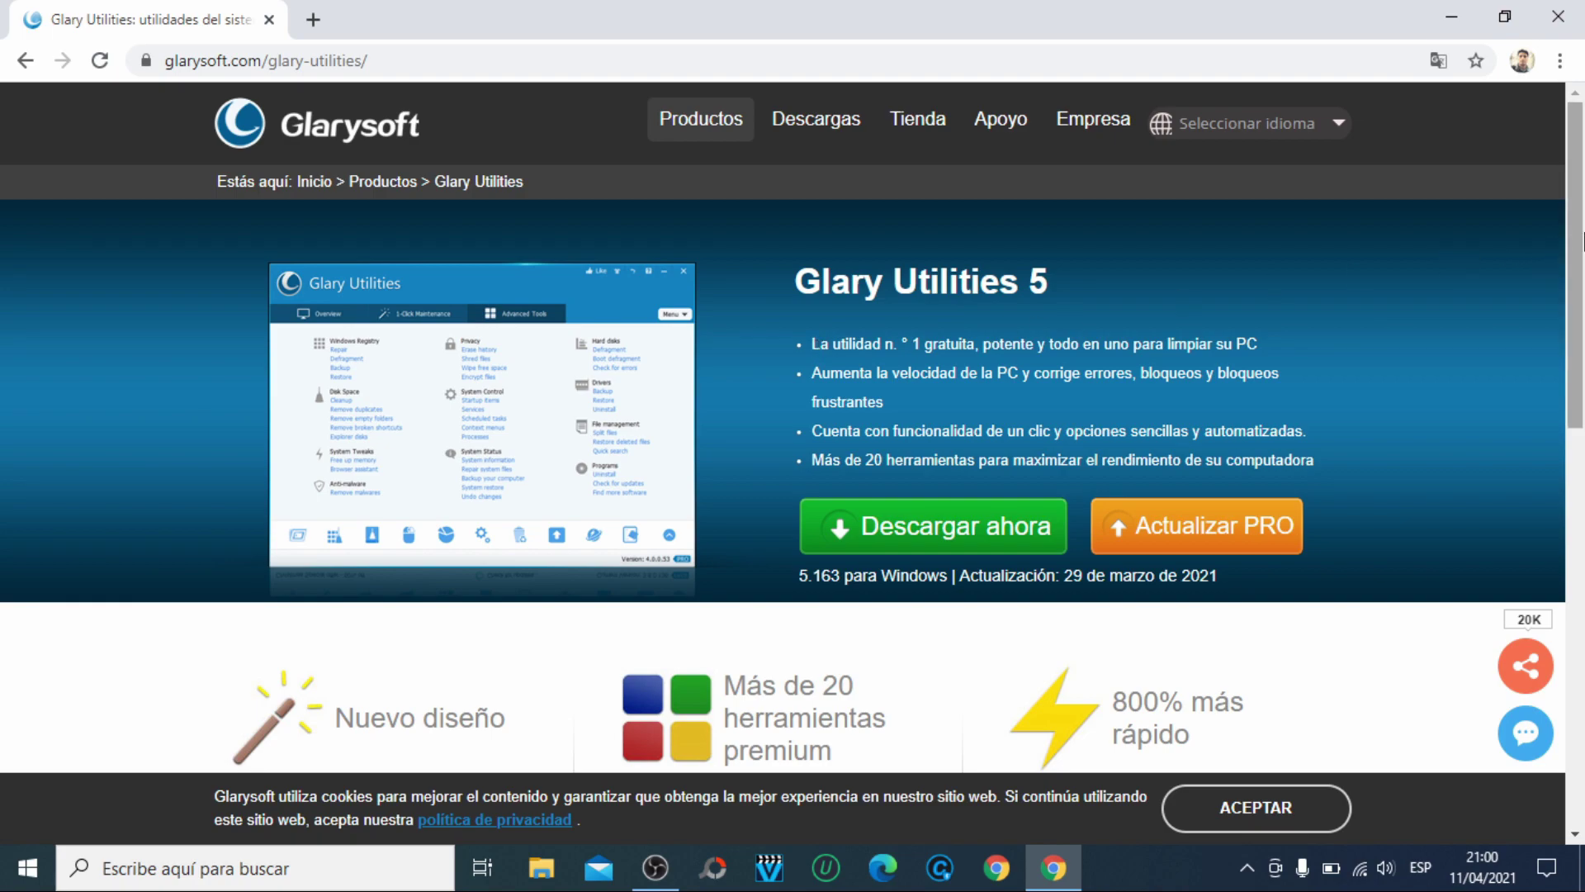
# Step: Download the free Glary Utilities 5 installer from the Glarysoft product page and dismiss the thank-you message
pyautogui.moveTo(1578, 241); pyautogui.dragTo(1577, 295)
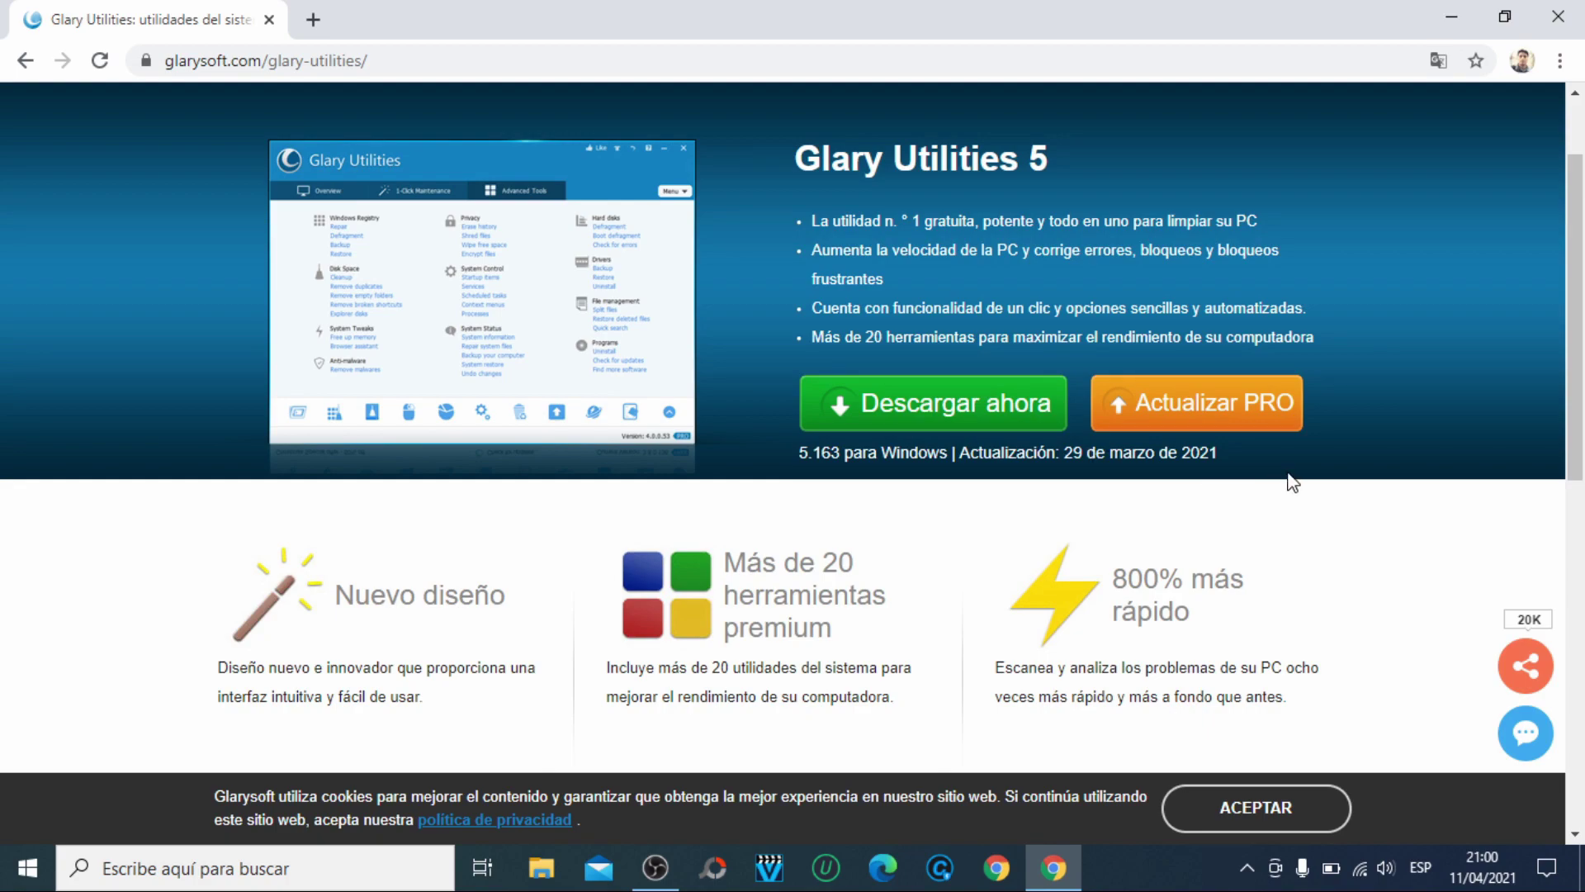
pyautogui.moveTo(1580, 297); pyautogui.dragTo(1581, 244)
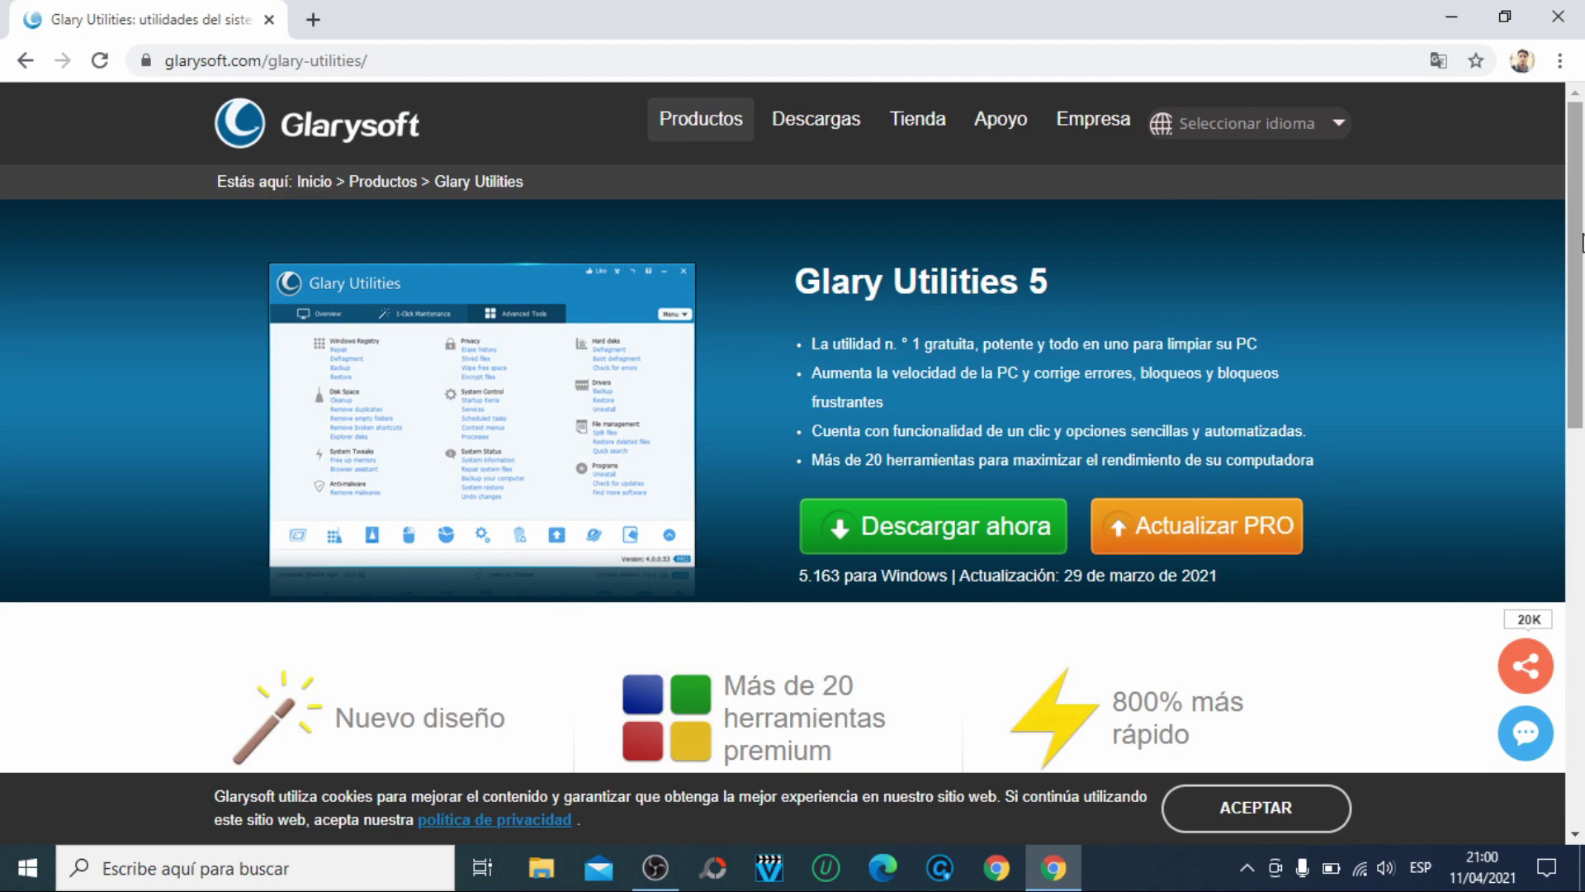
pyautogui.moveTo(1582, 244)
pyautogui.mouseDown()
pyautogui.moveTo(1571, 400)
pyautogui.moveTo(1571, 230)
pyautogui.mouseUp()
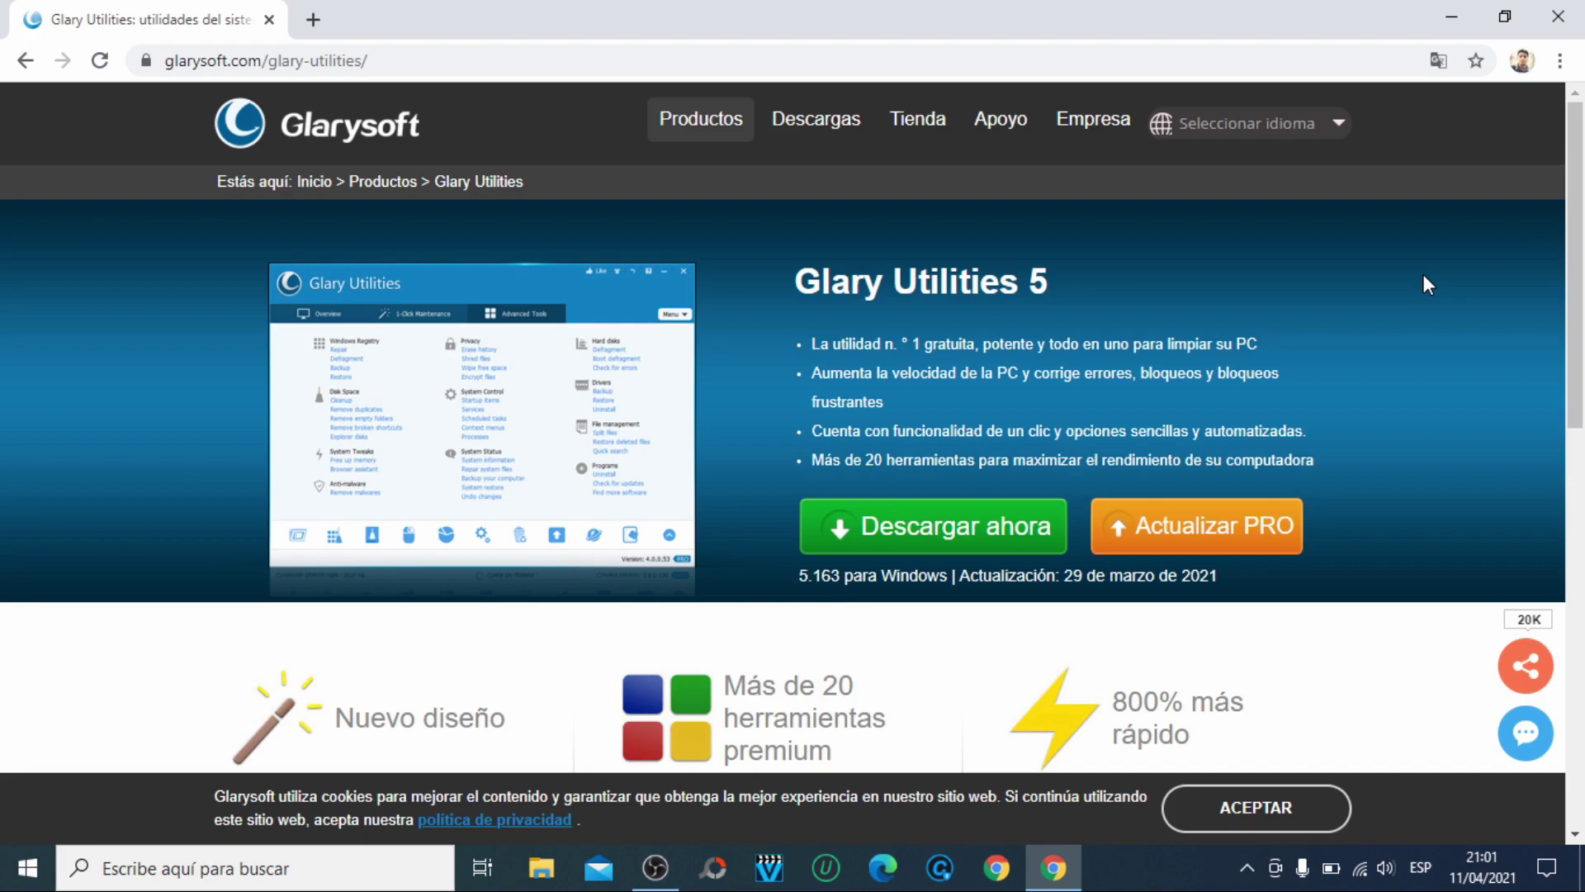
pyautogui.moveTo(1579, 246)
pyautogui.mouseDown()
pyautogui.moveTo(1579, 325)
pyautogui.moveTo(1582, 244)
pyautogui.mouseUp()
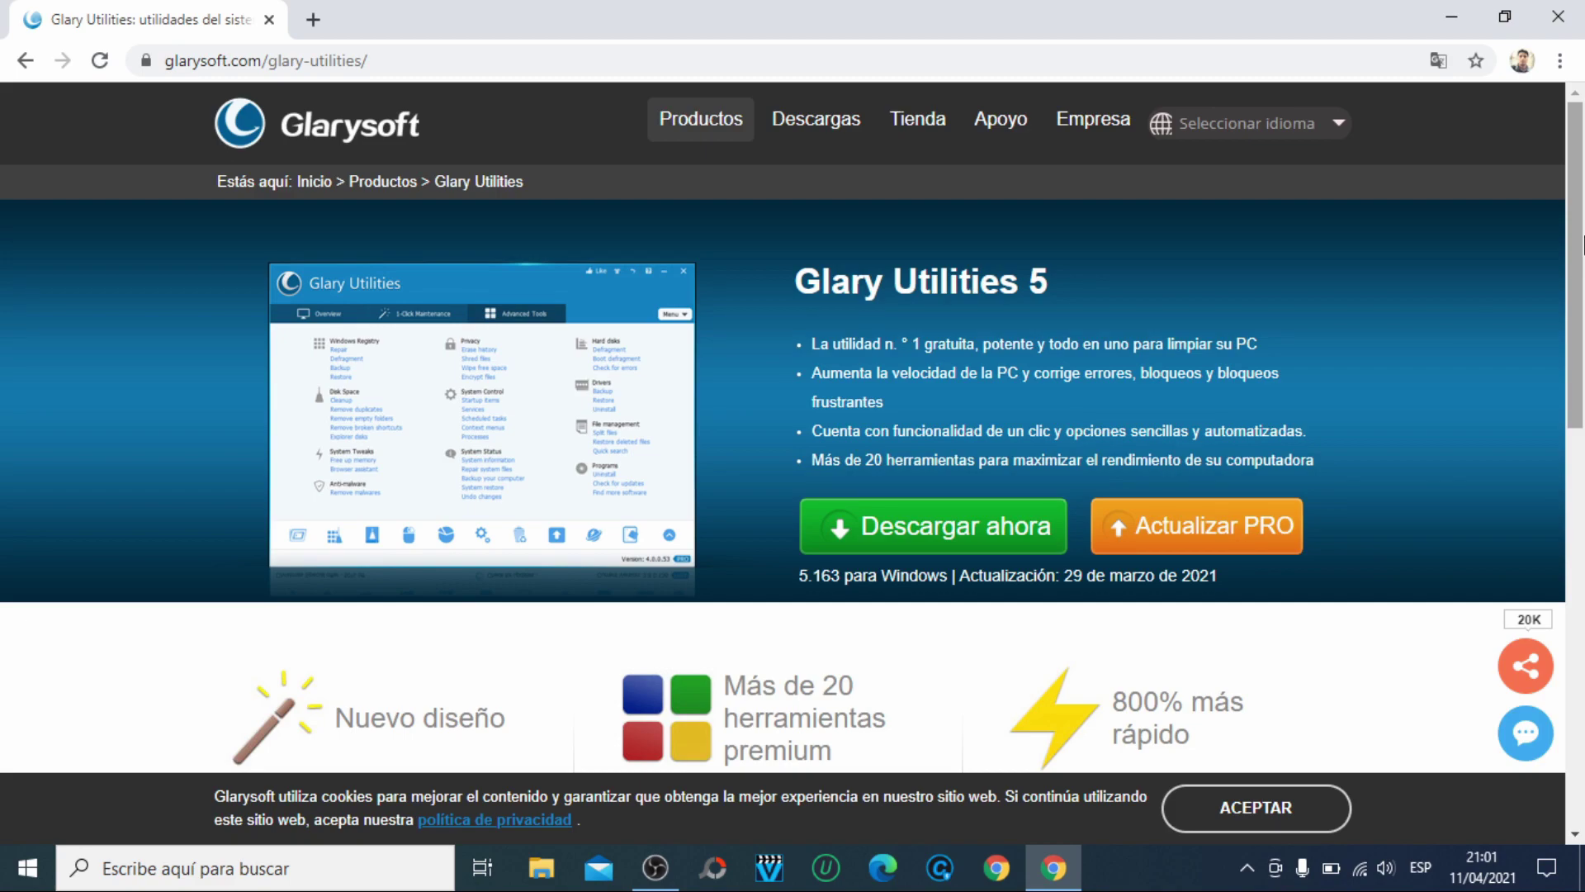
pyautogui.moveTo(1578, 223); pyautogui.dragTo(1441, 282)
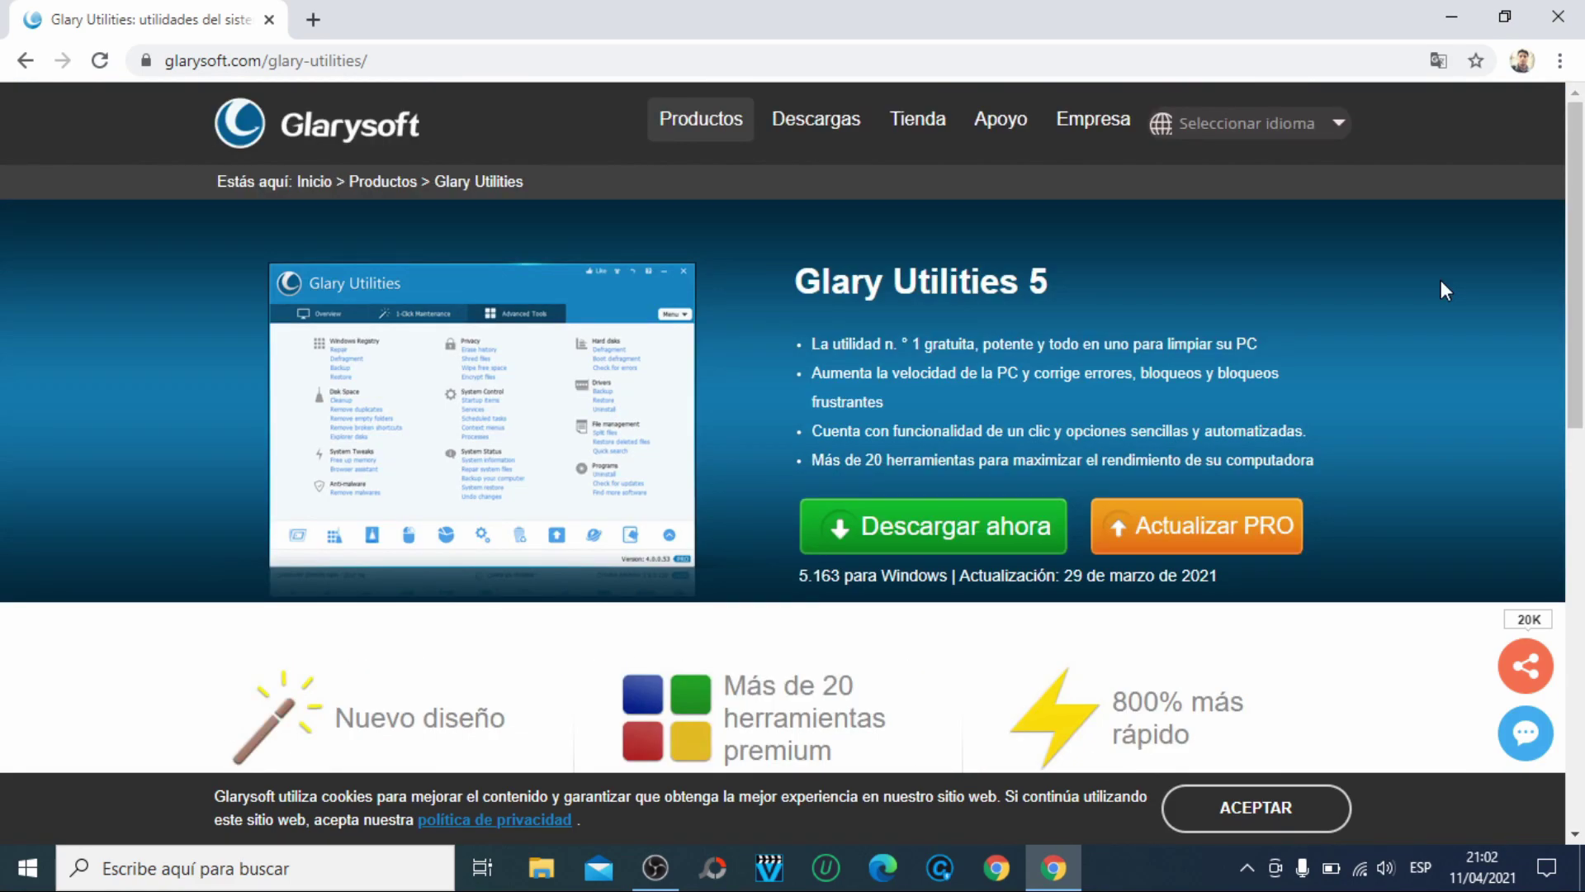
pyautogui.click(956, 525)
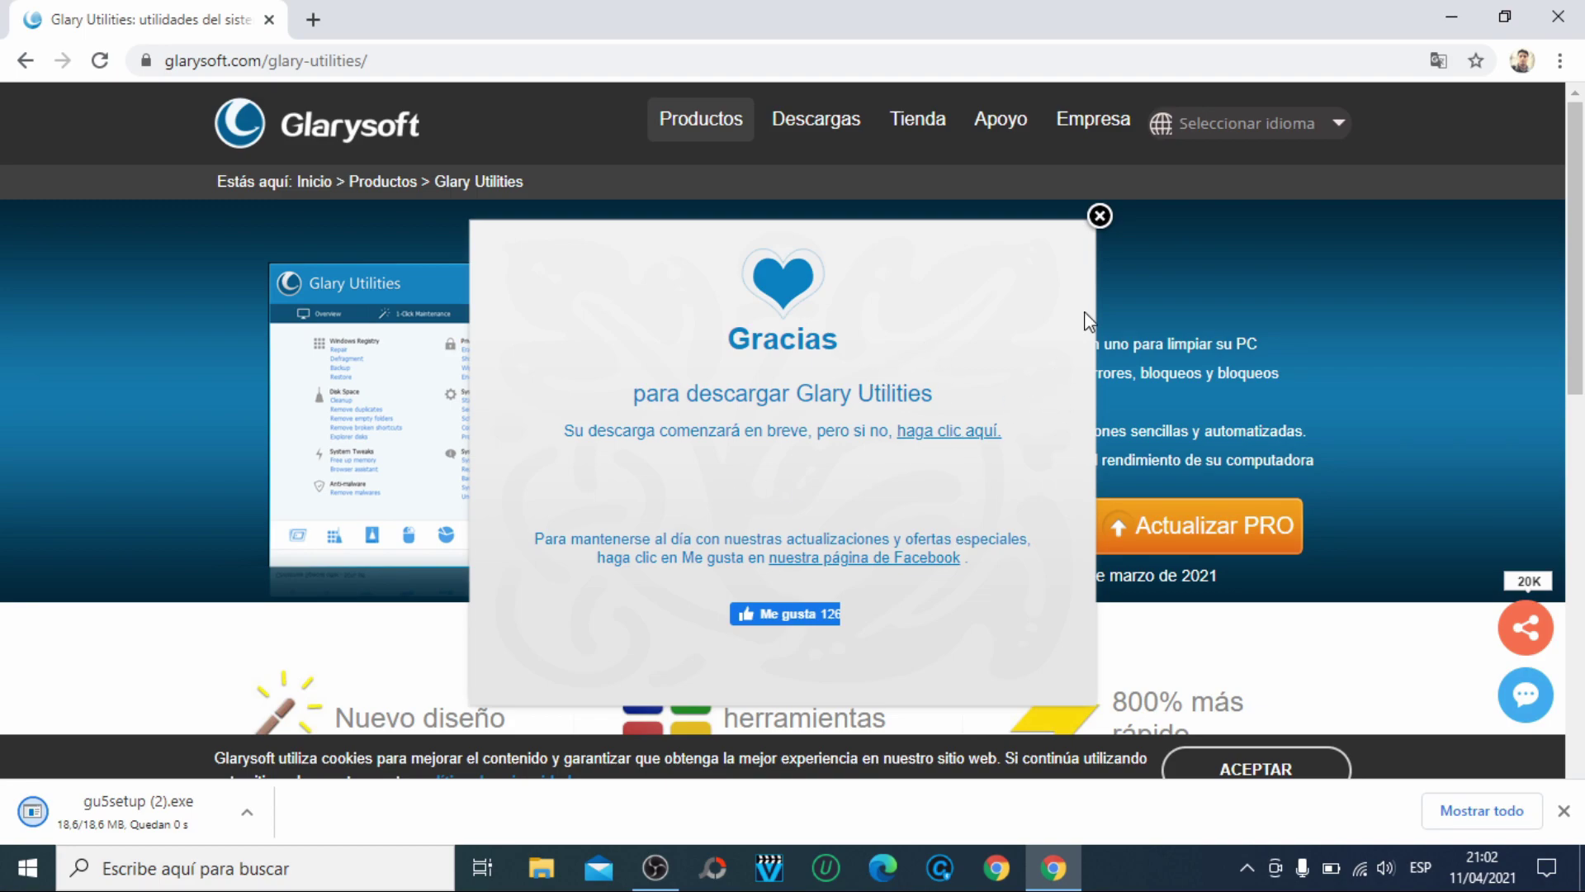
pyautogui.click(1100, 216)
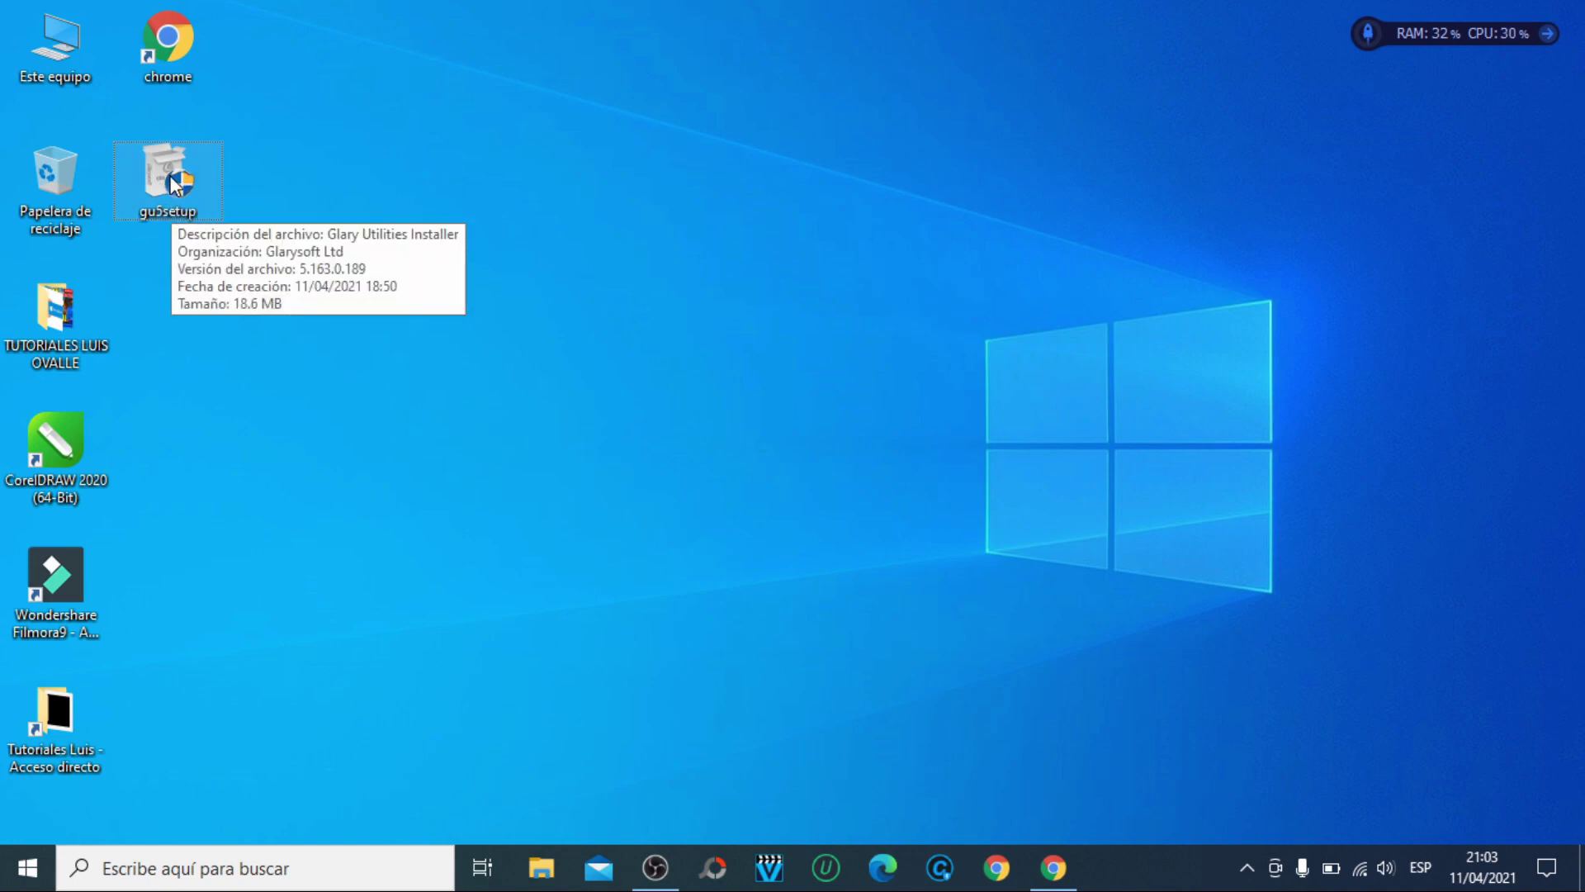
# Step: Run gu5setup as administrator and install Glary Utilities 5.163 in the default folder with a desktop icon, launching it on completion
pyautogui.rightClick(179, 171)
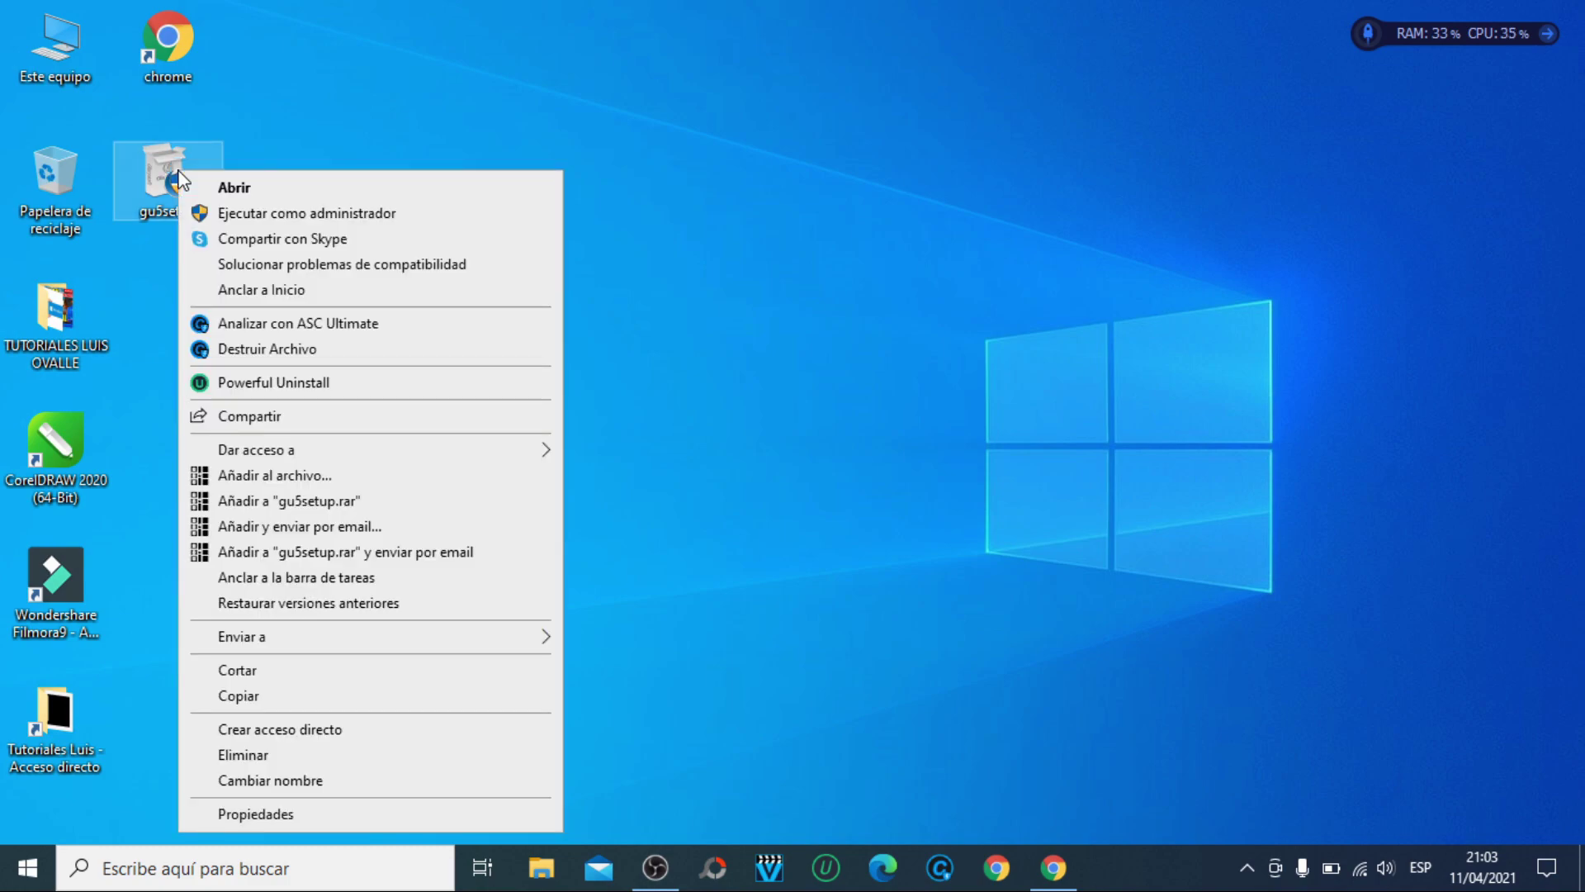
pyautogui.click(307, 213)
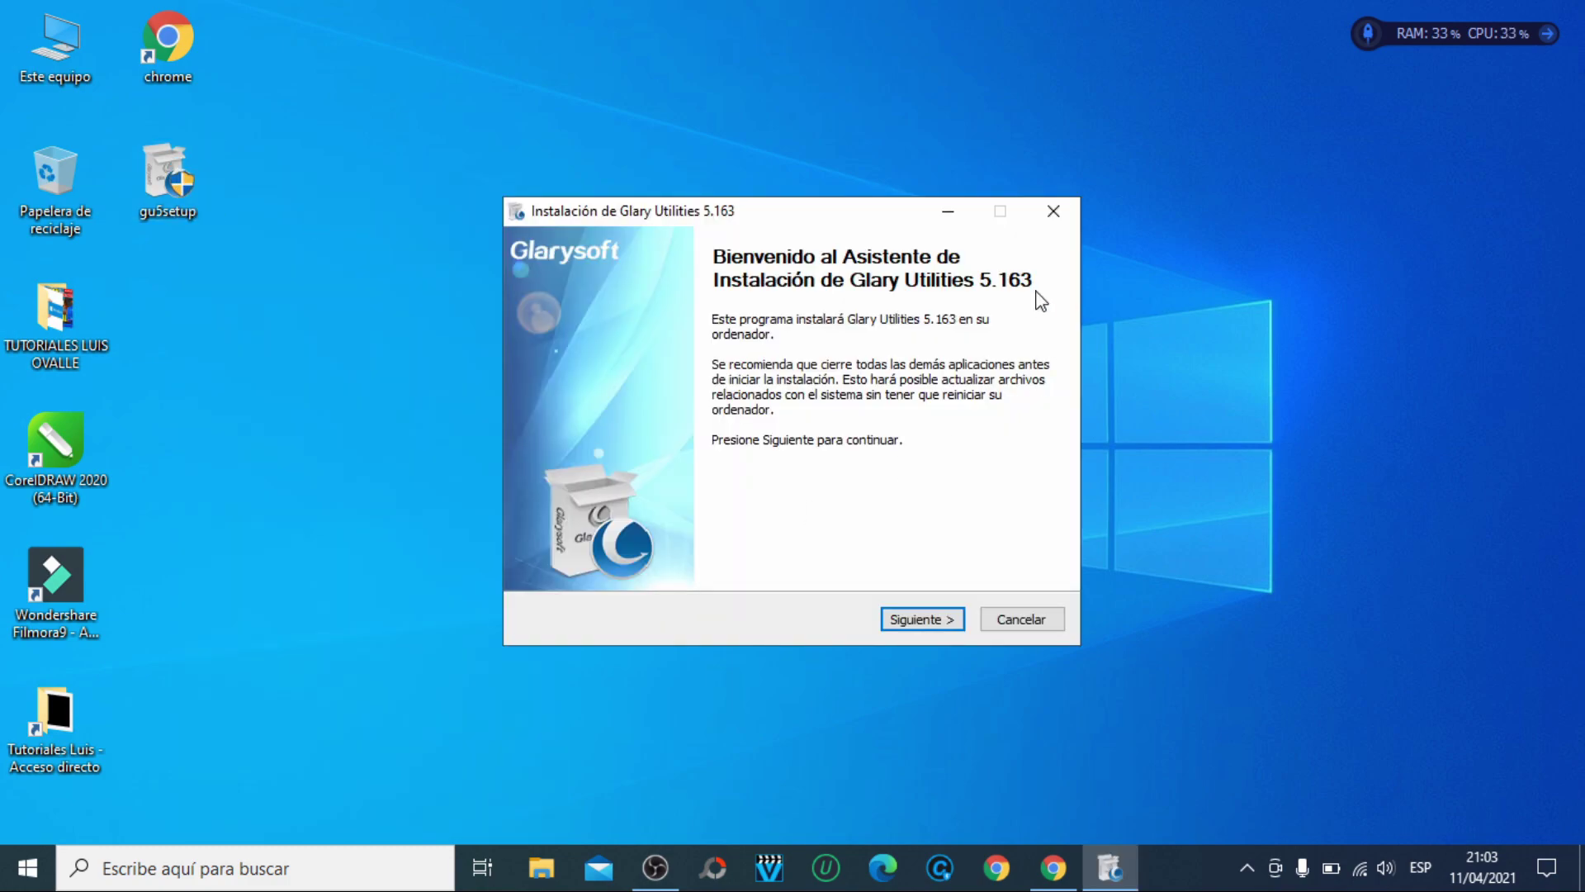
pyautogui.click(913, 621)
pyautogui.click(914, 621)
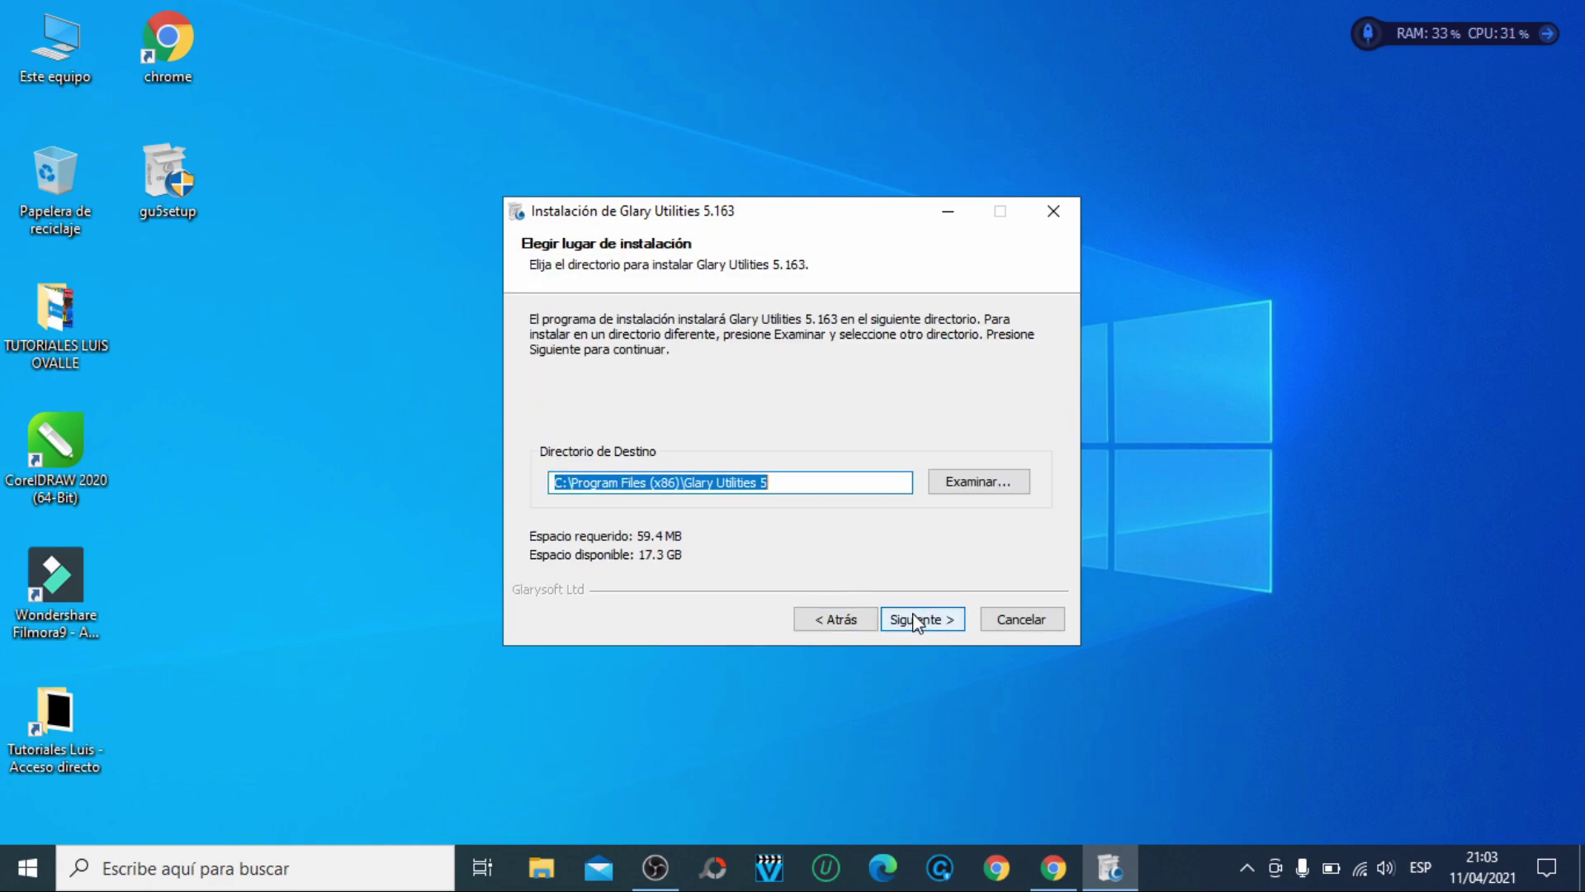
pyautogui.click(937, 623)
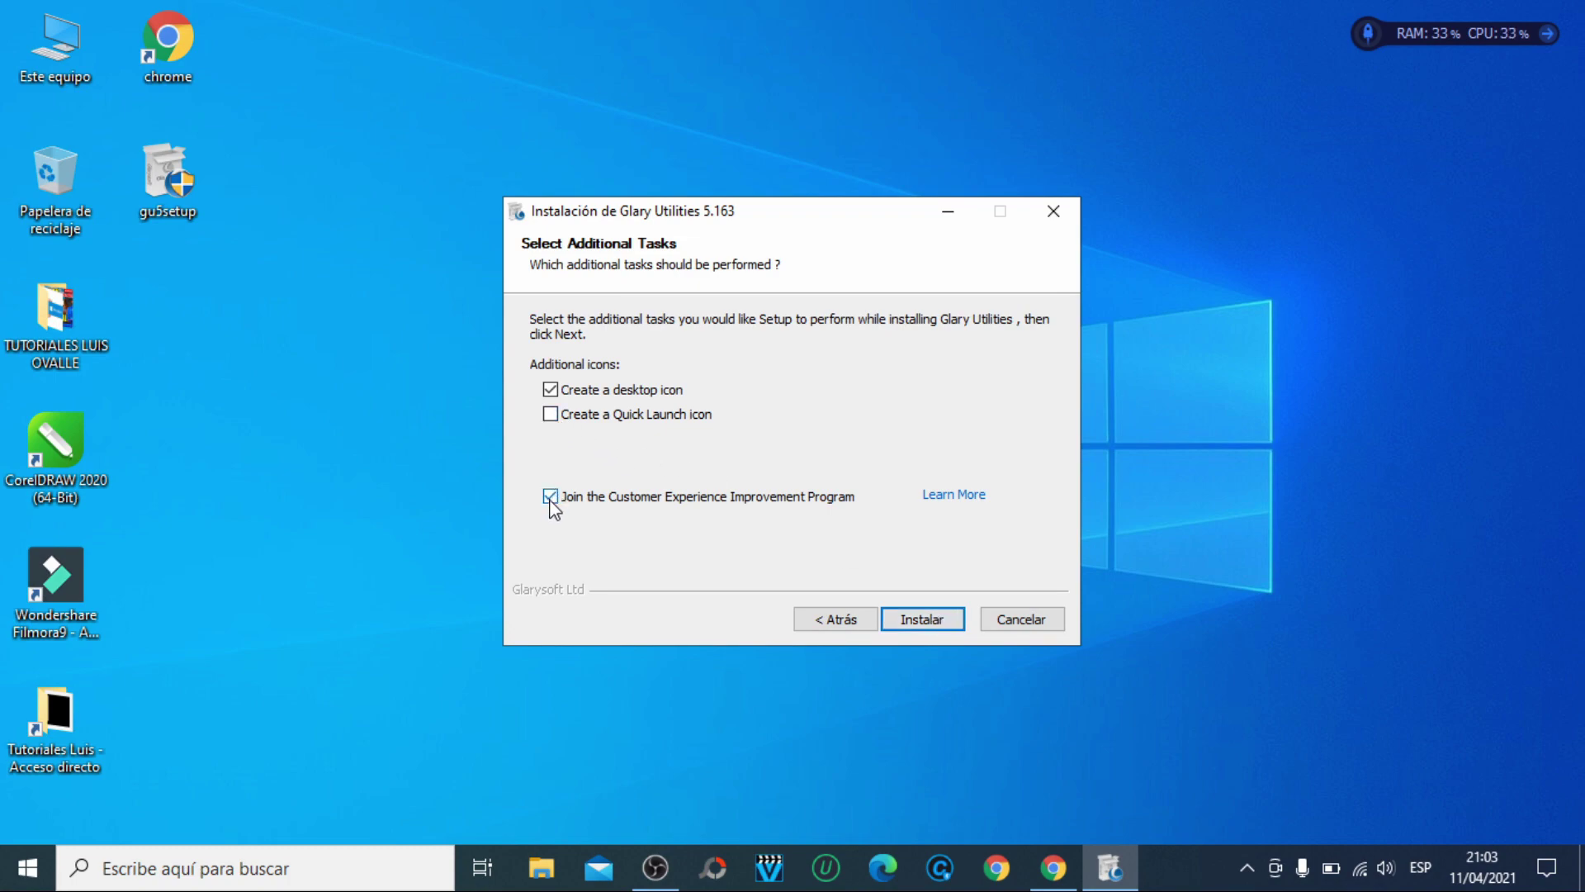
pyautogui.click(914, 621)
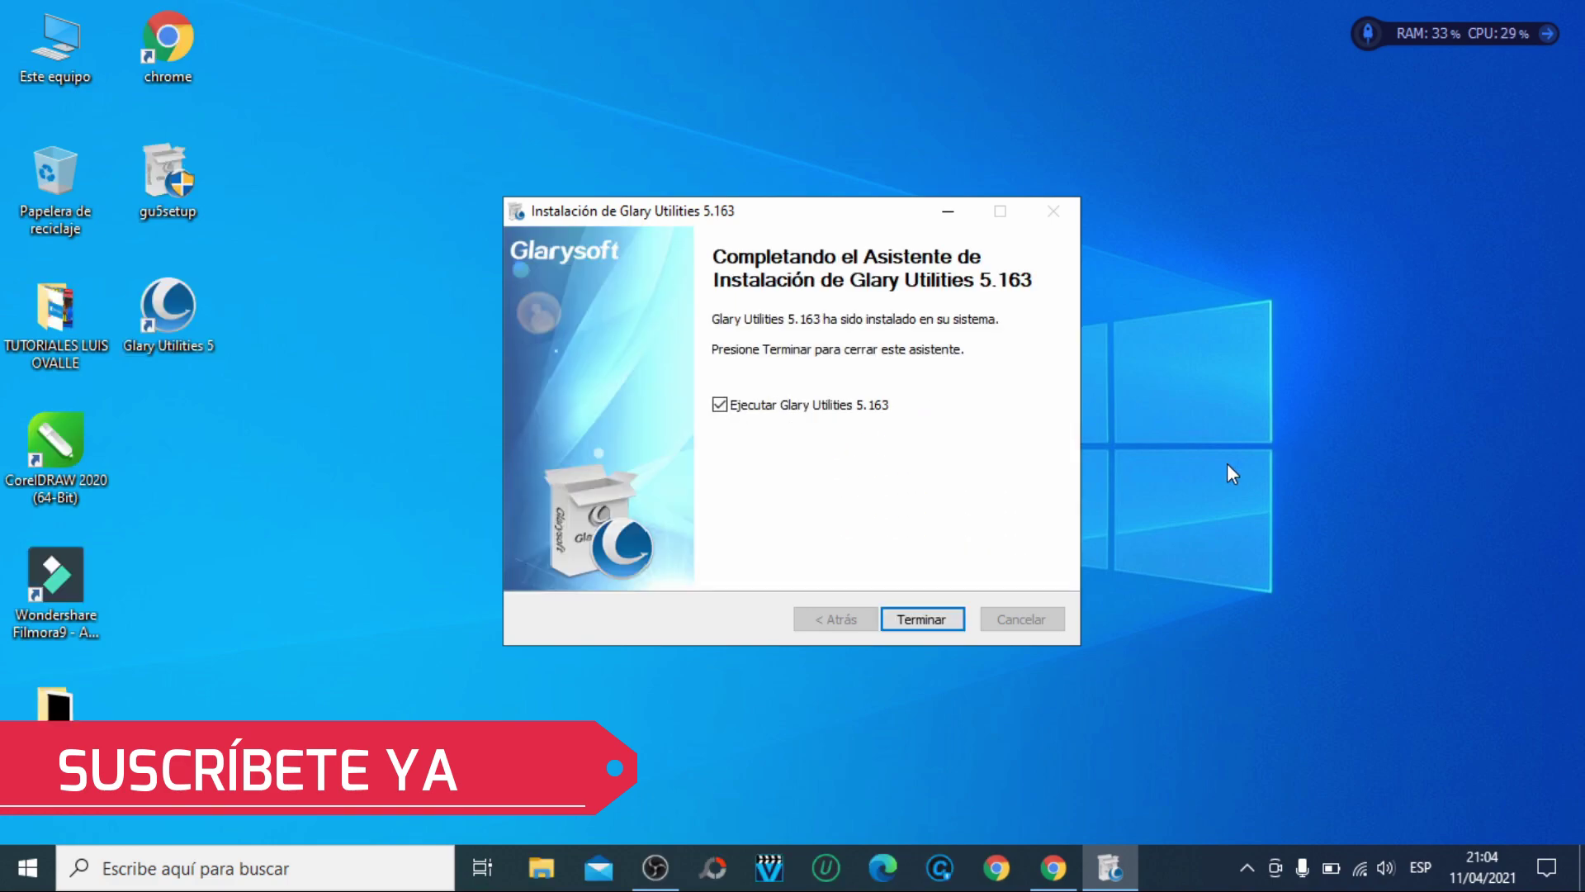
pyautogui.click(923, 619)
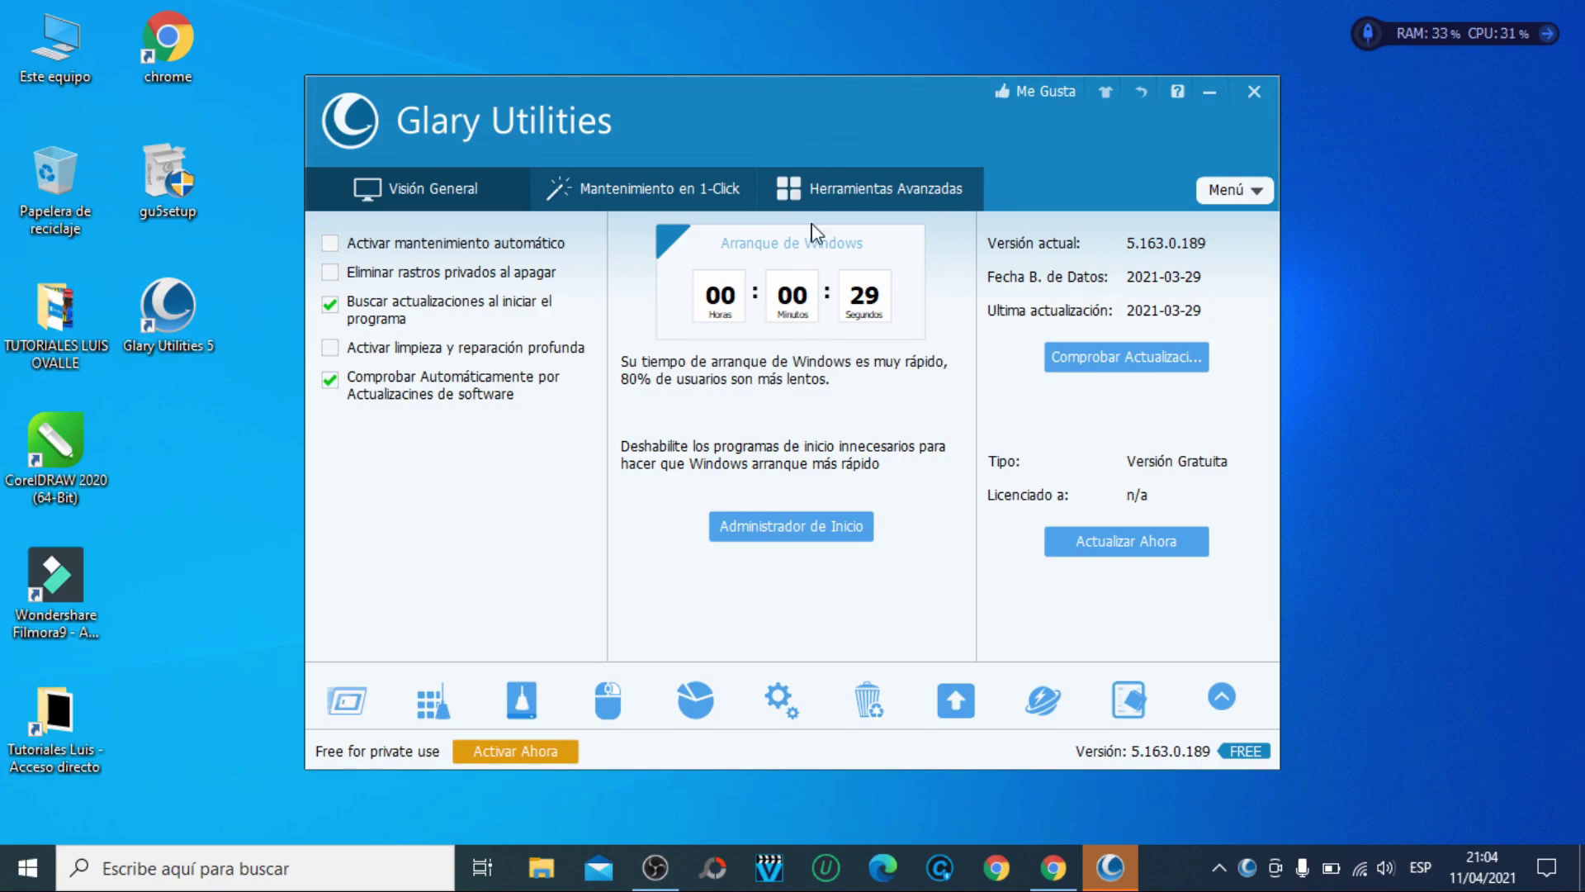
# Step: Change the interface skin to a solid bright red and raise its transparency to about one third of the range
pyautogui.click(1106, 95)
pyautogui.click(1035, 245)
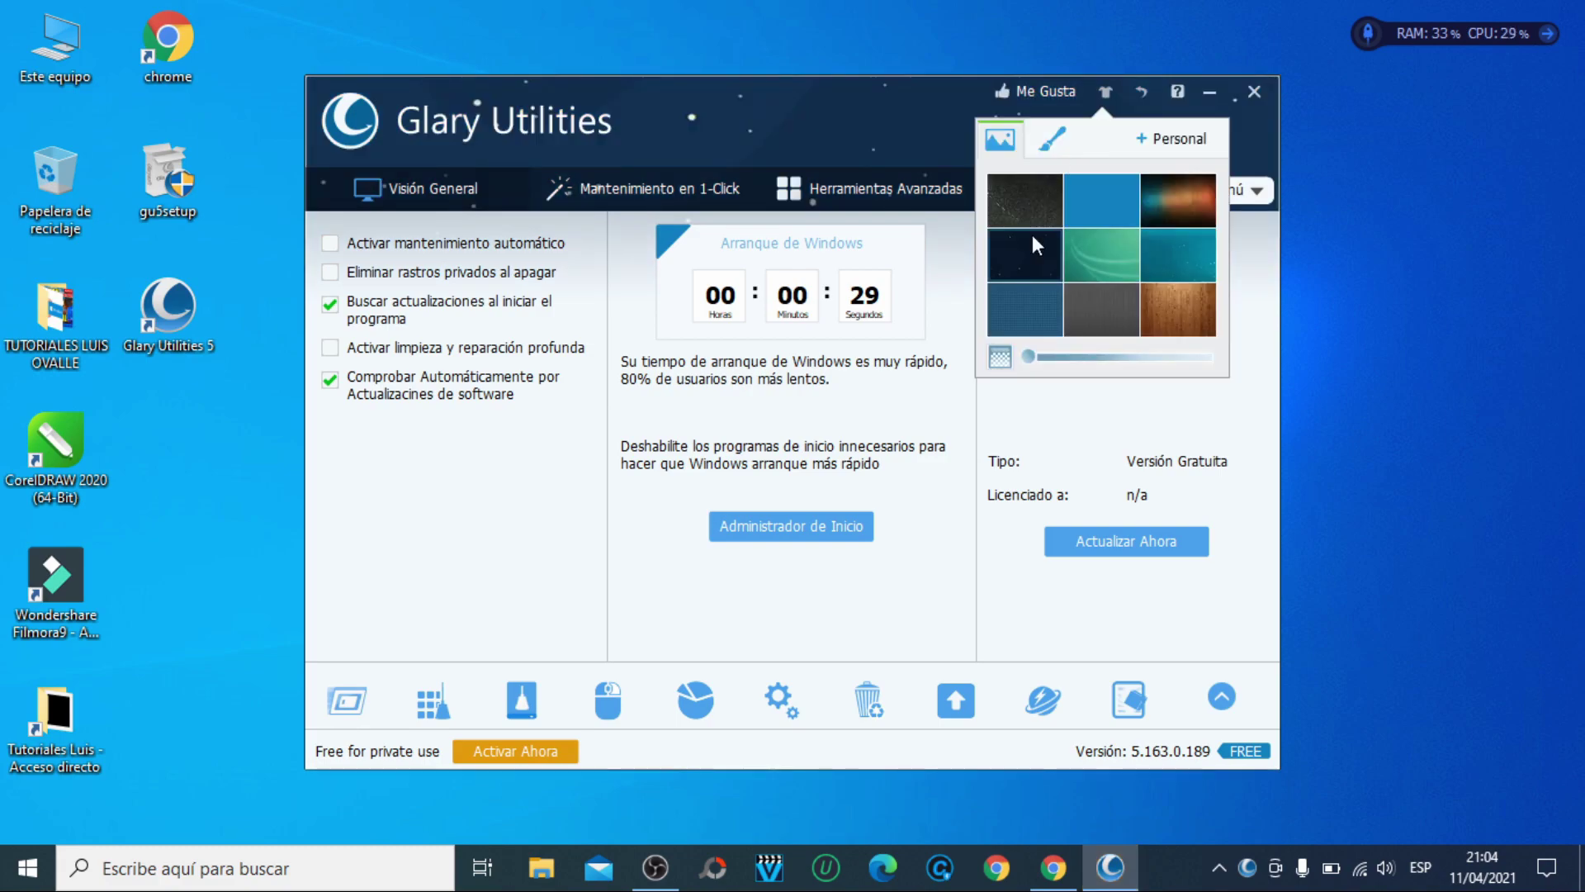
pyautogui.click(1033, 297)
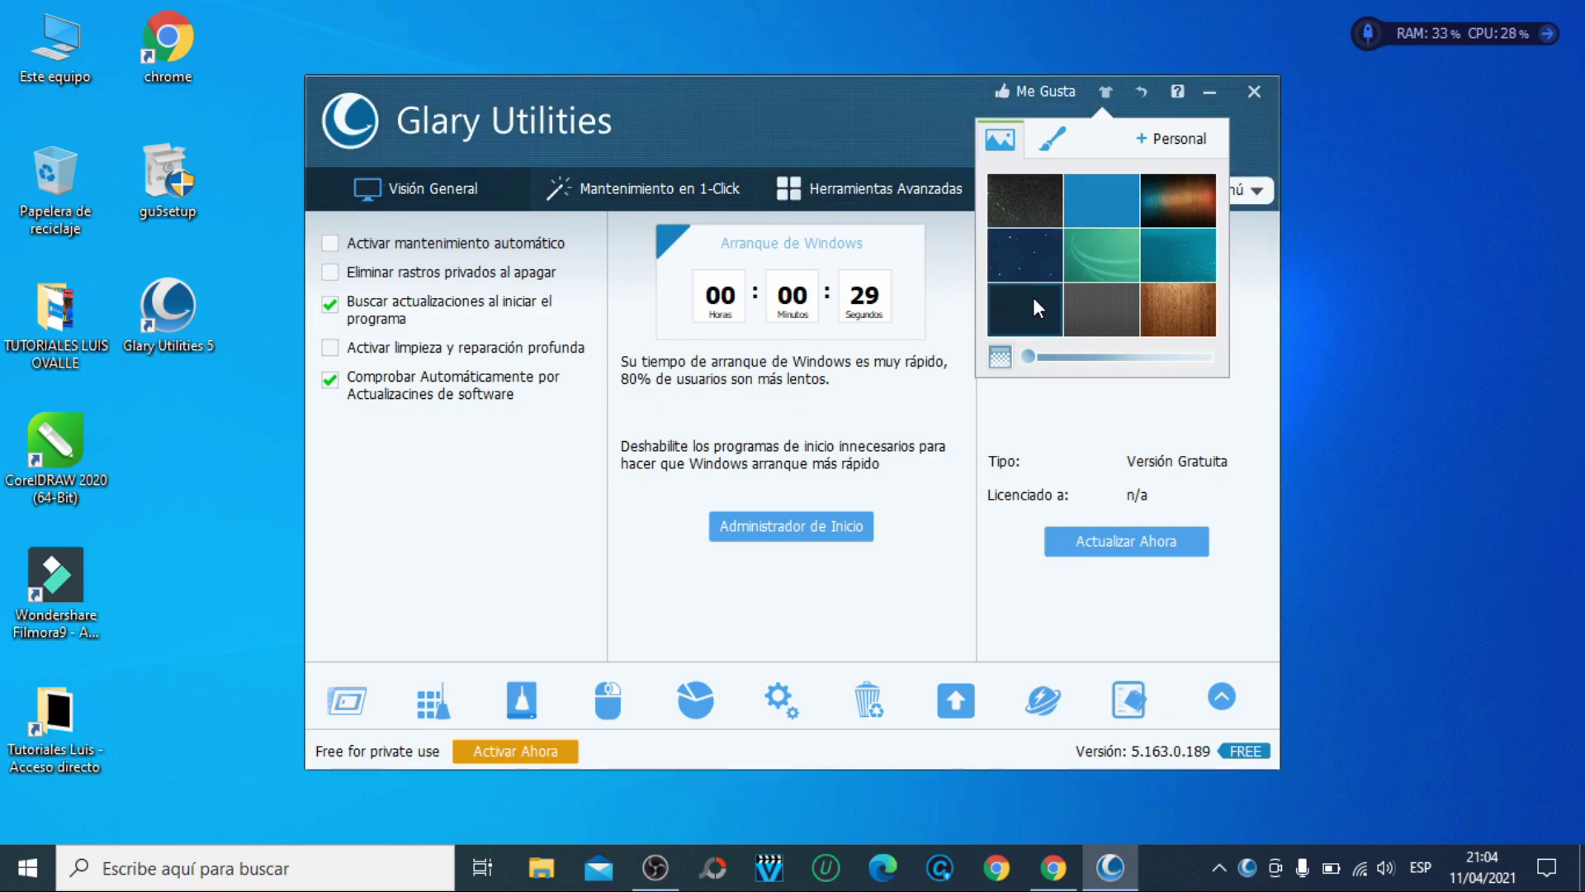
pyautogui.click(1086, 256)
pyautogui.click(1172, 208)
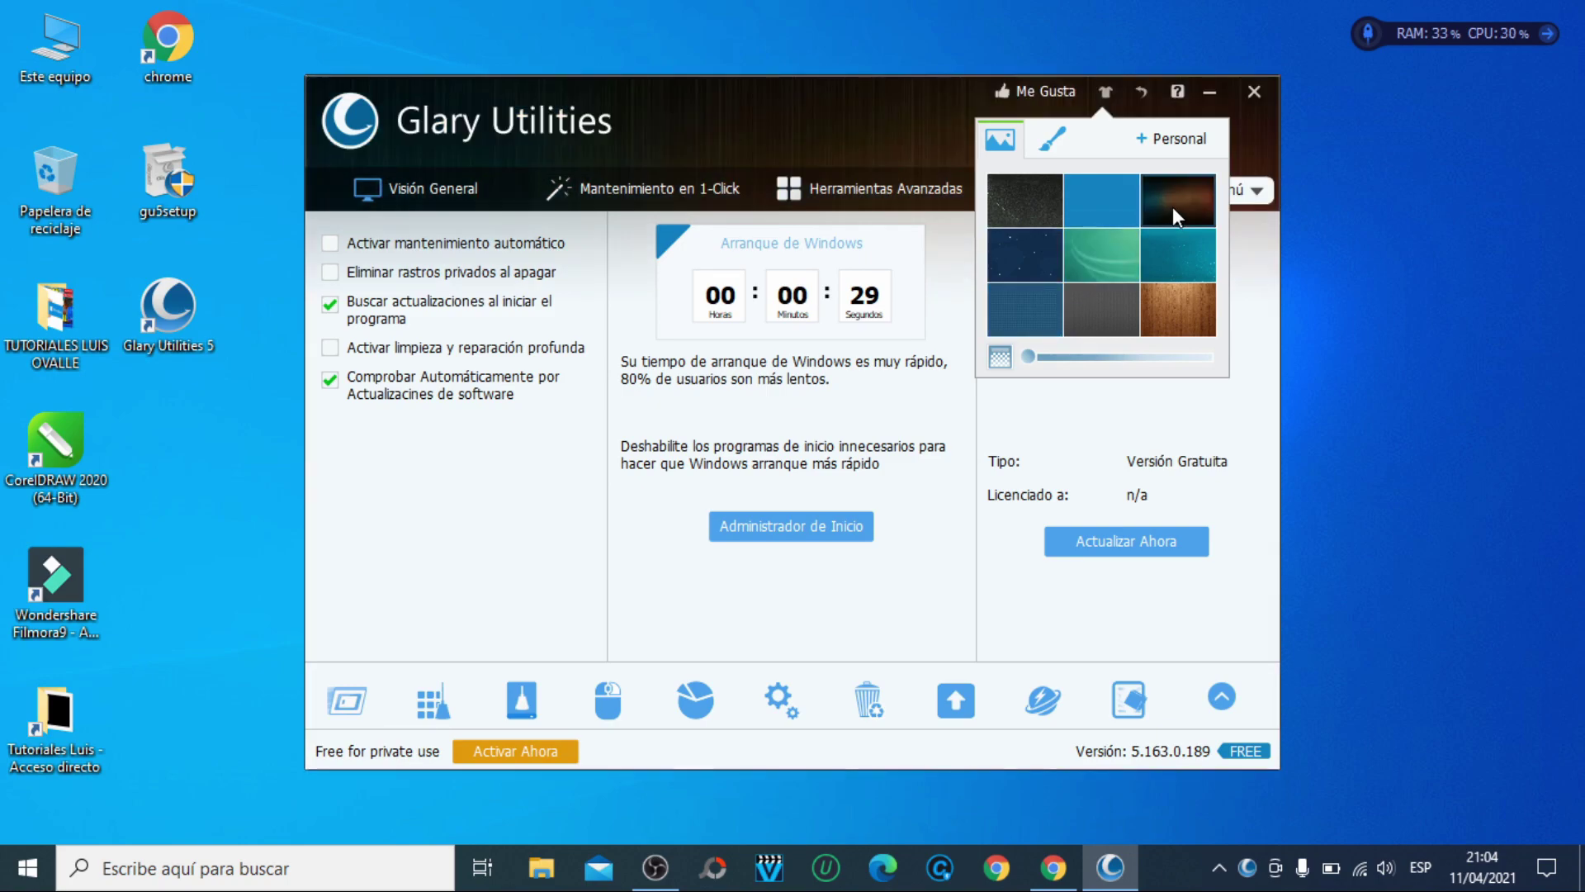
pyautogui.click(1057, 150)
pyautogui.click(996, 255)
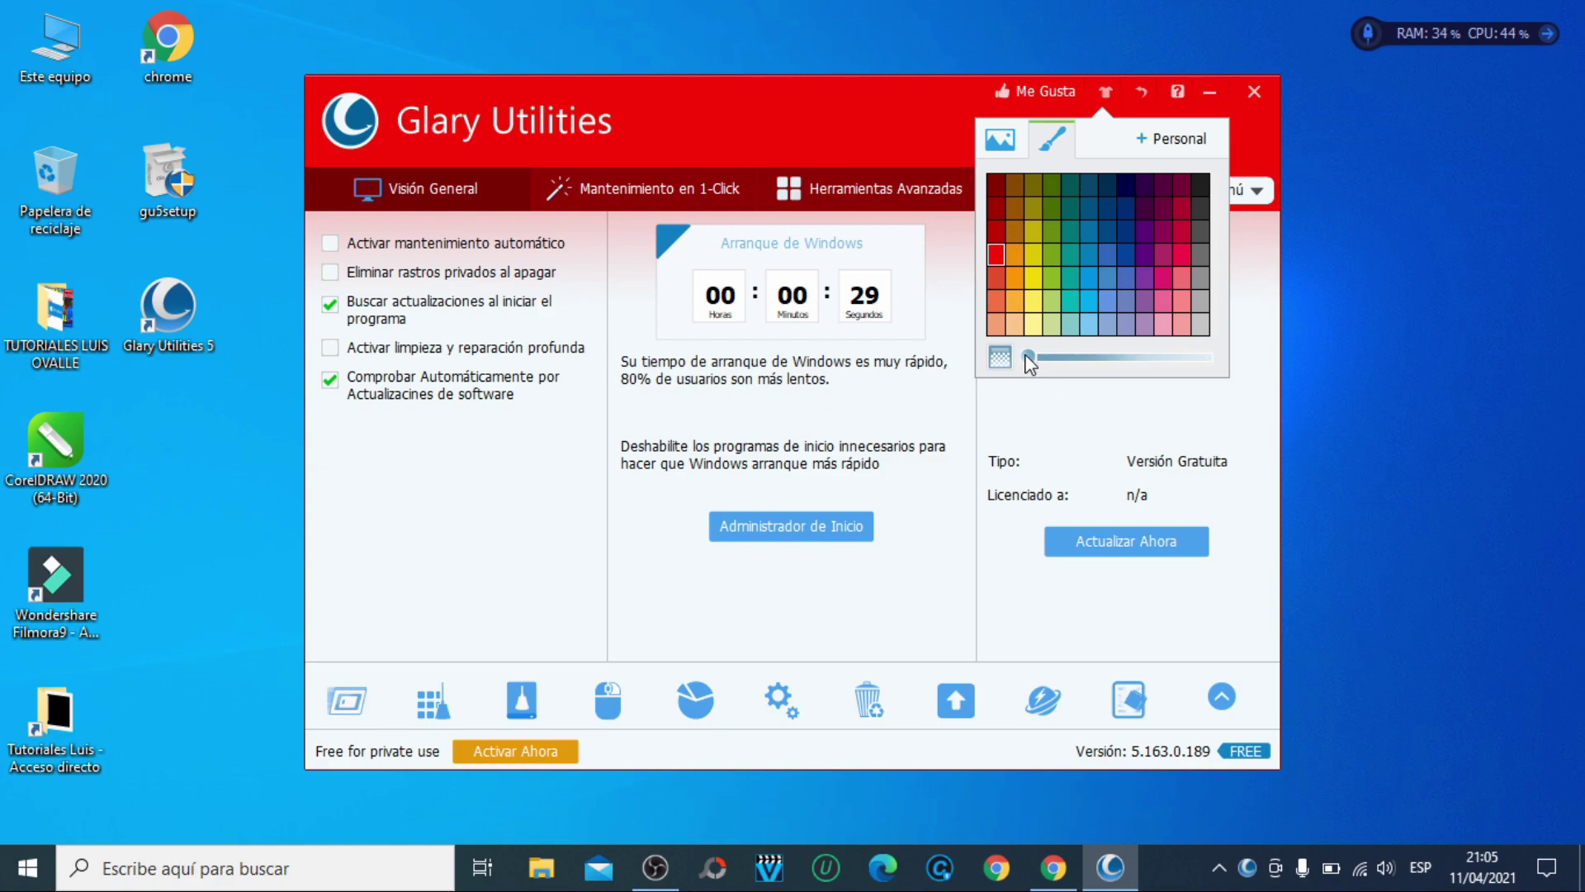
pyautogui.moveTo(1028, 356); pyautogui.dragTo(1087, 357)
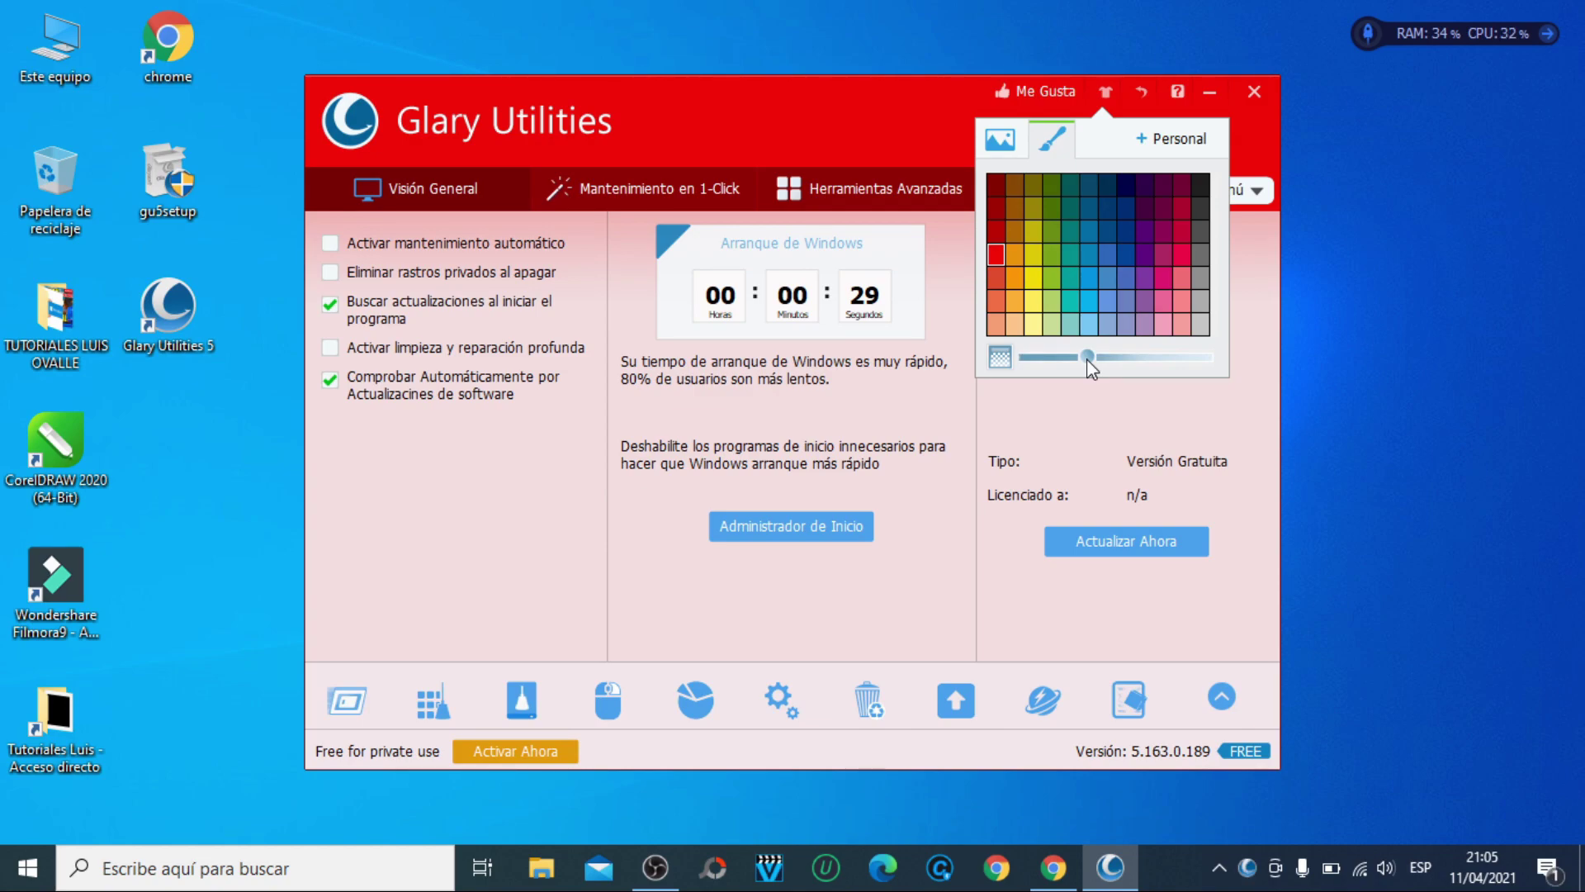
pyautogui.click(1106, 330)
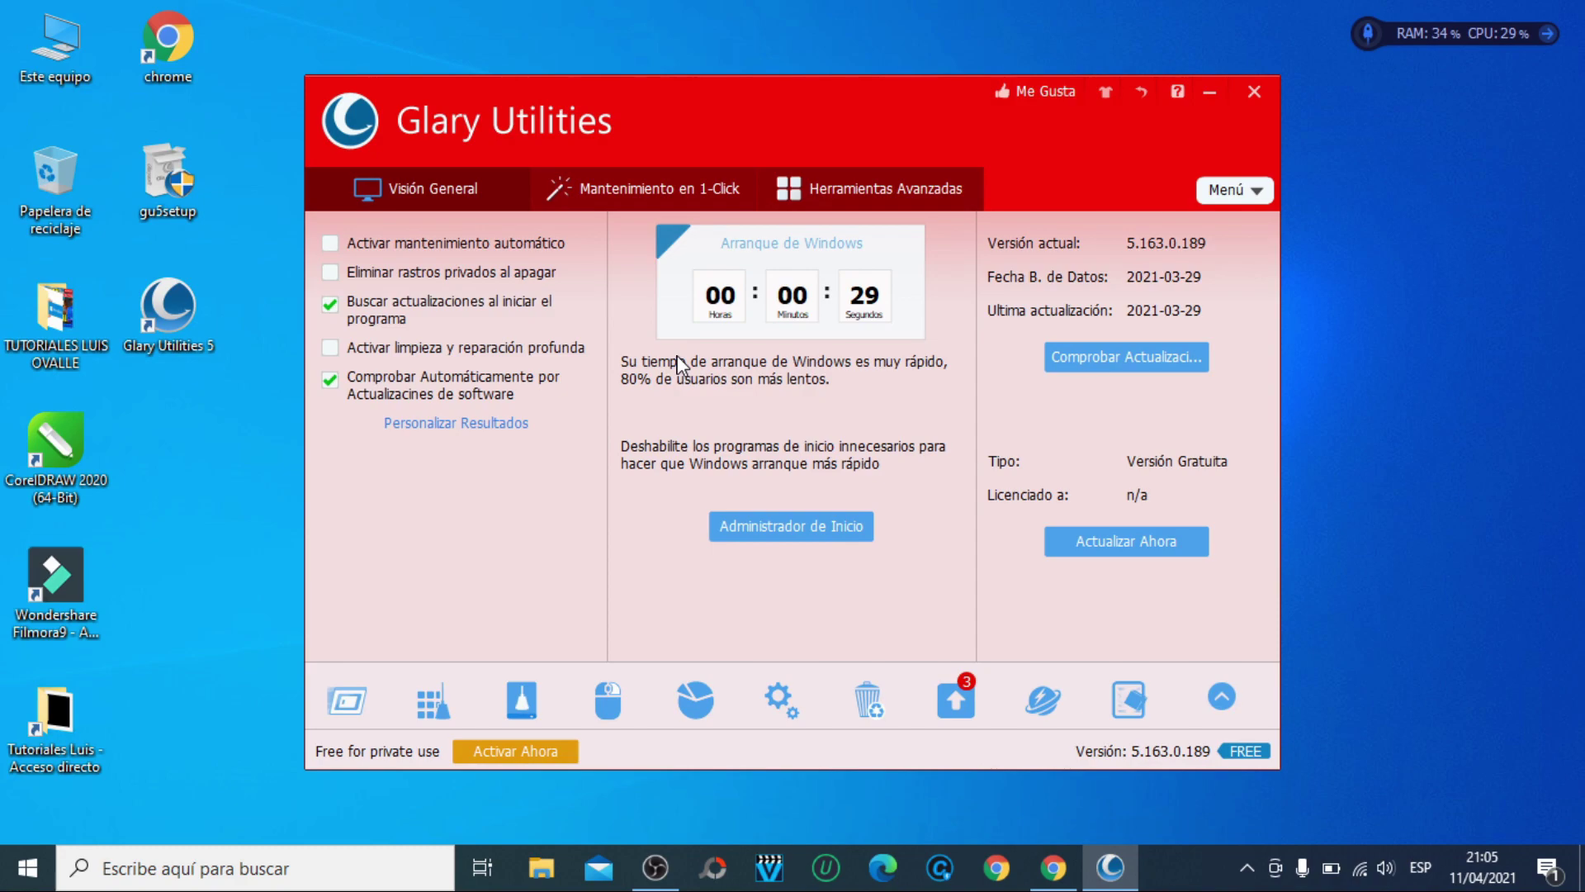
# Step: Scan the computer with the 1-click maintenance using the default checks and repair the problems found
pyautogui.click(664, 189)
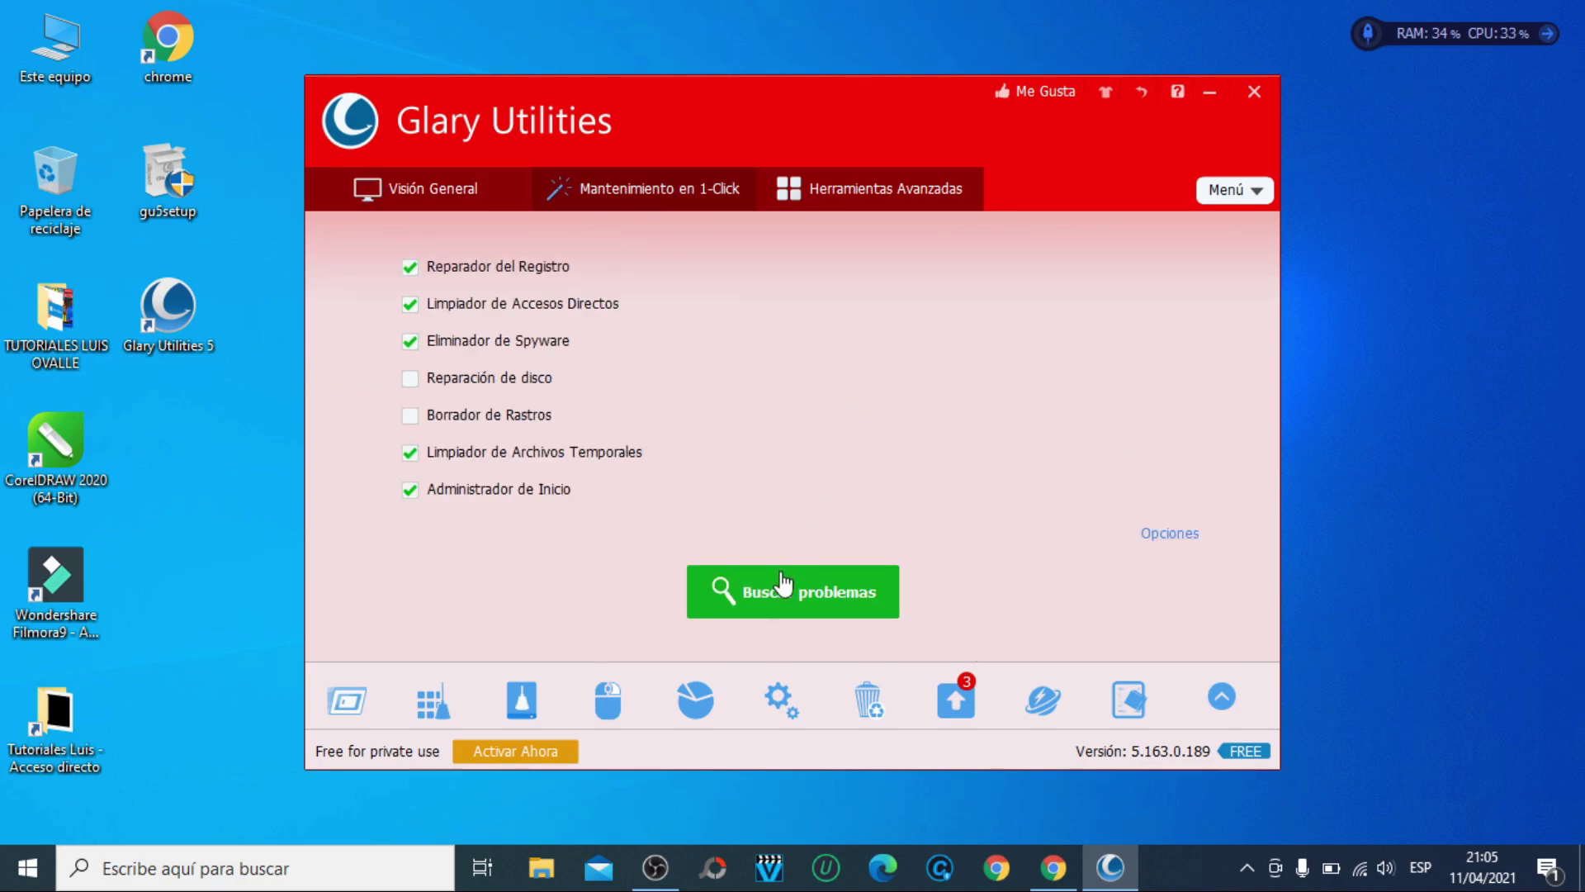
pyautogui.click(818, 602)
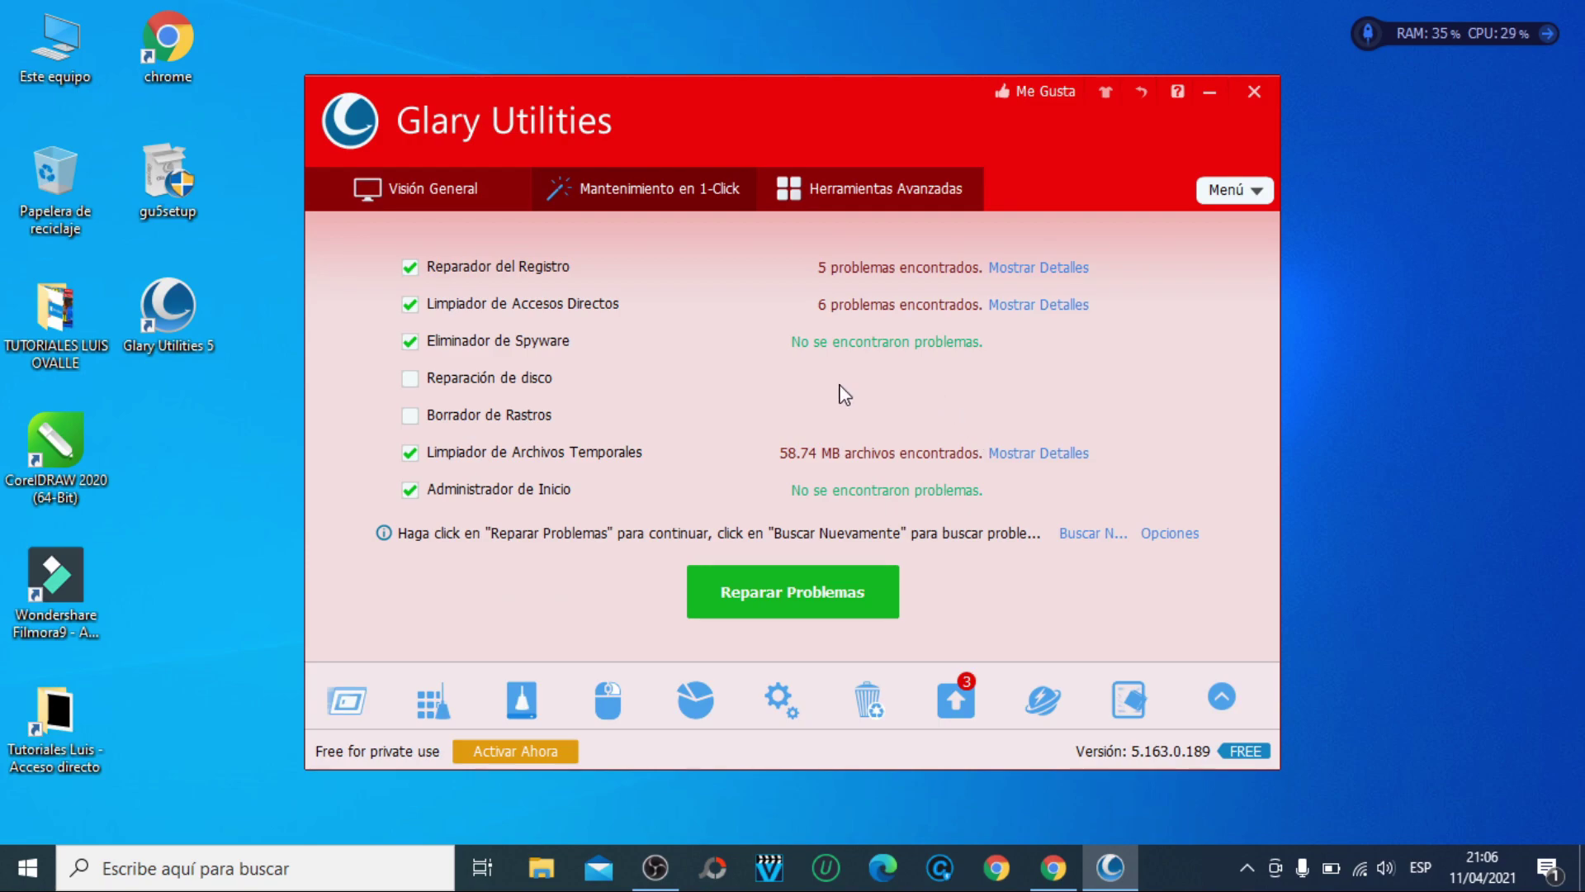
pyautogui.click(796, 601)
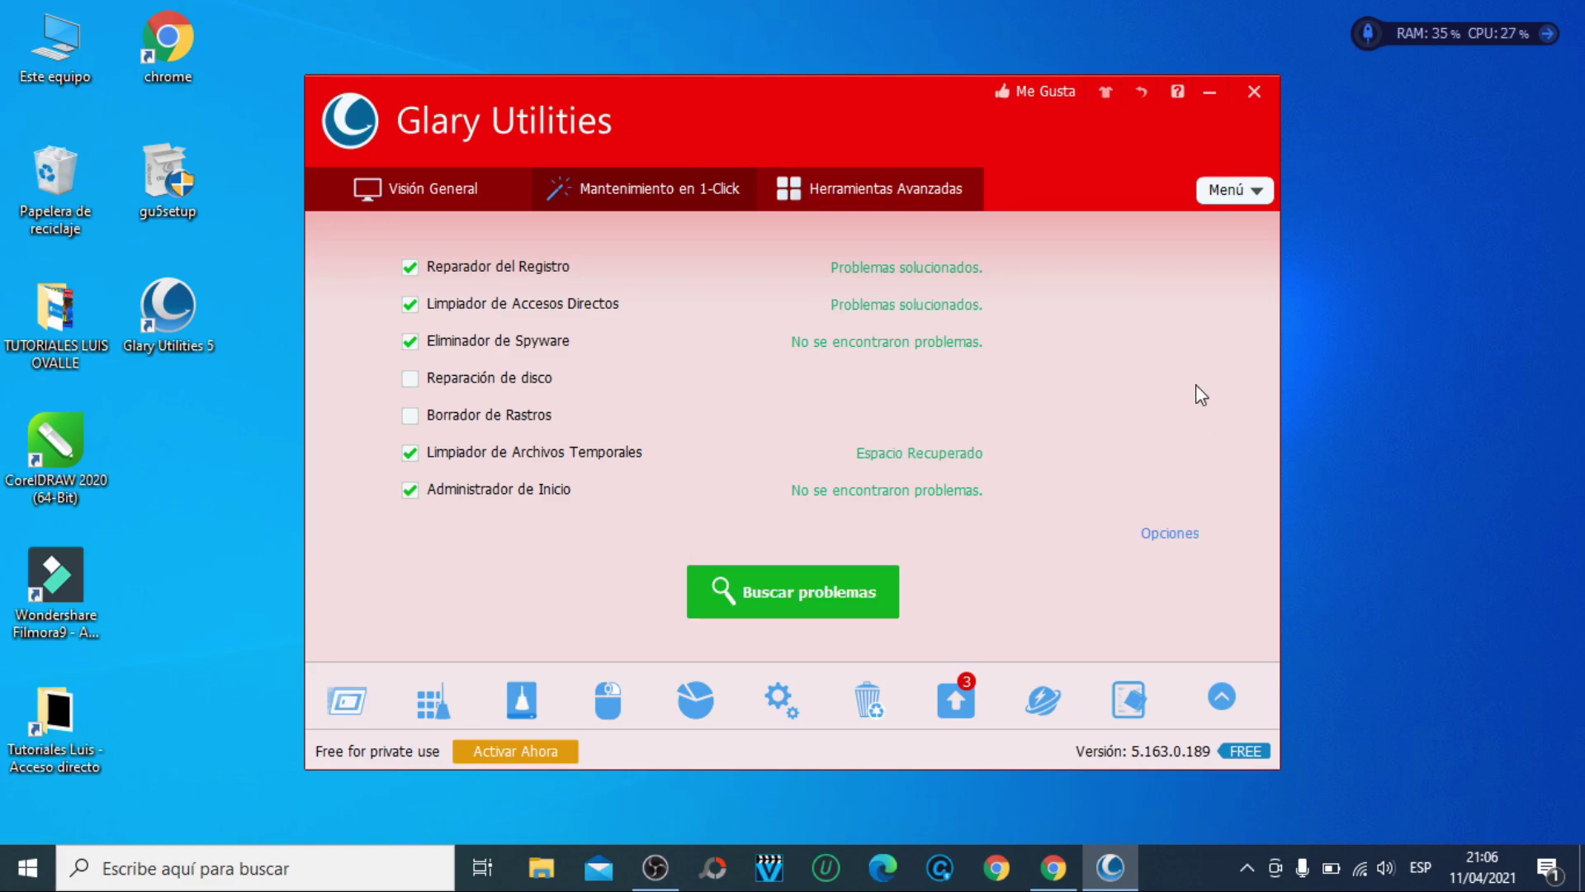
# Step: Disable Microsoft OneDrive in the startup manager's list of startup programs and close the manager
pyautogui.click(348, 704)
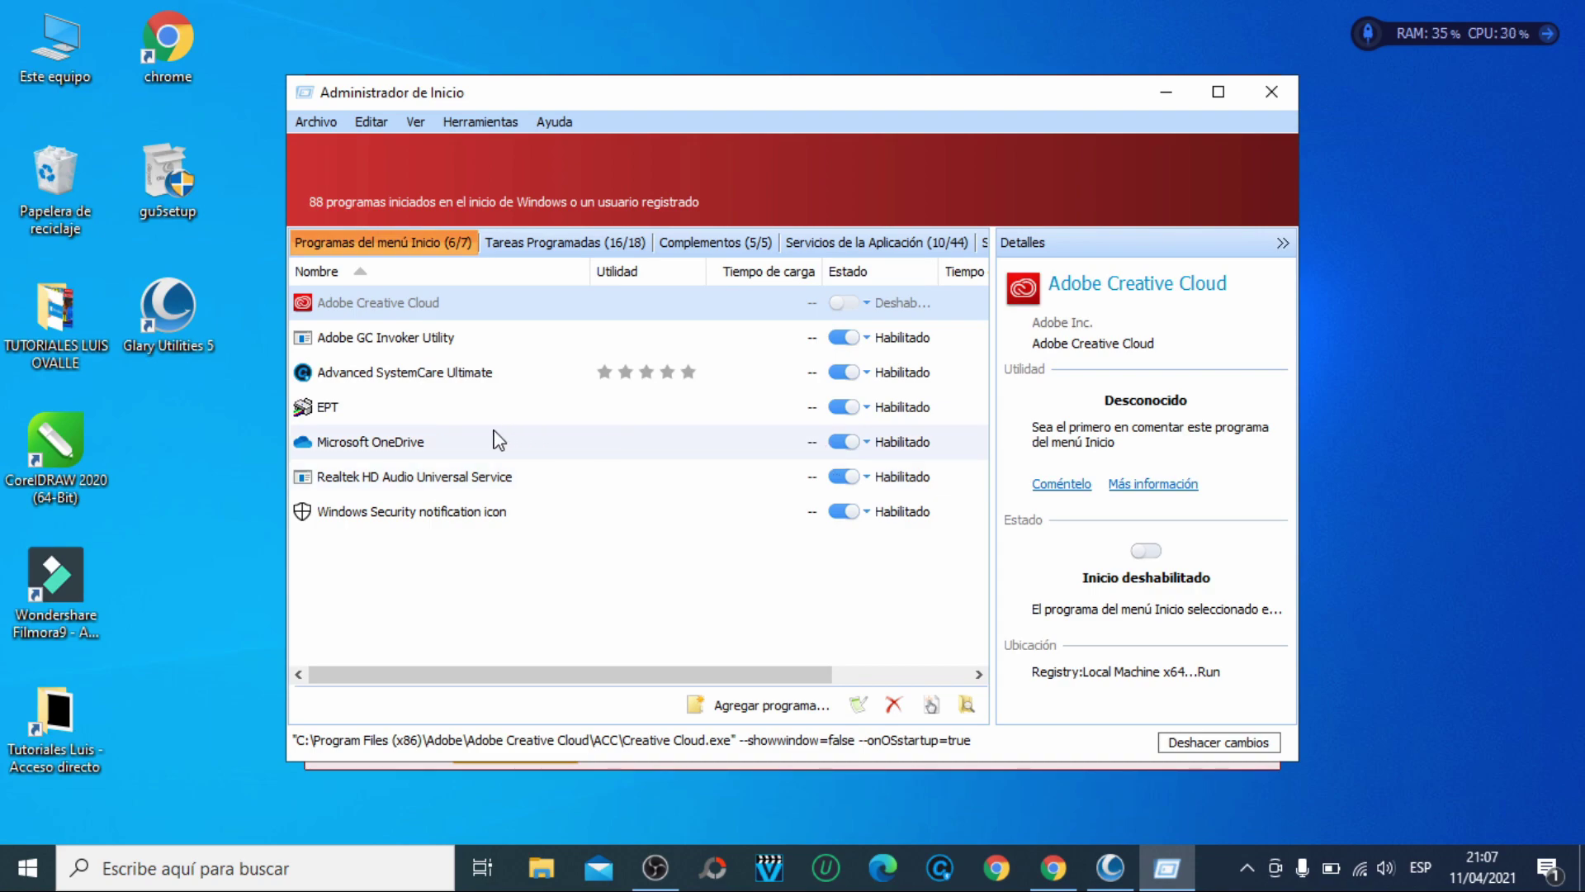
pyautogui.click(838, 446)
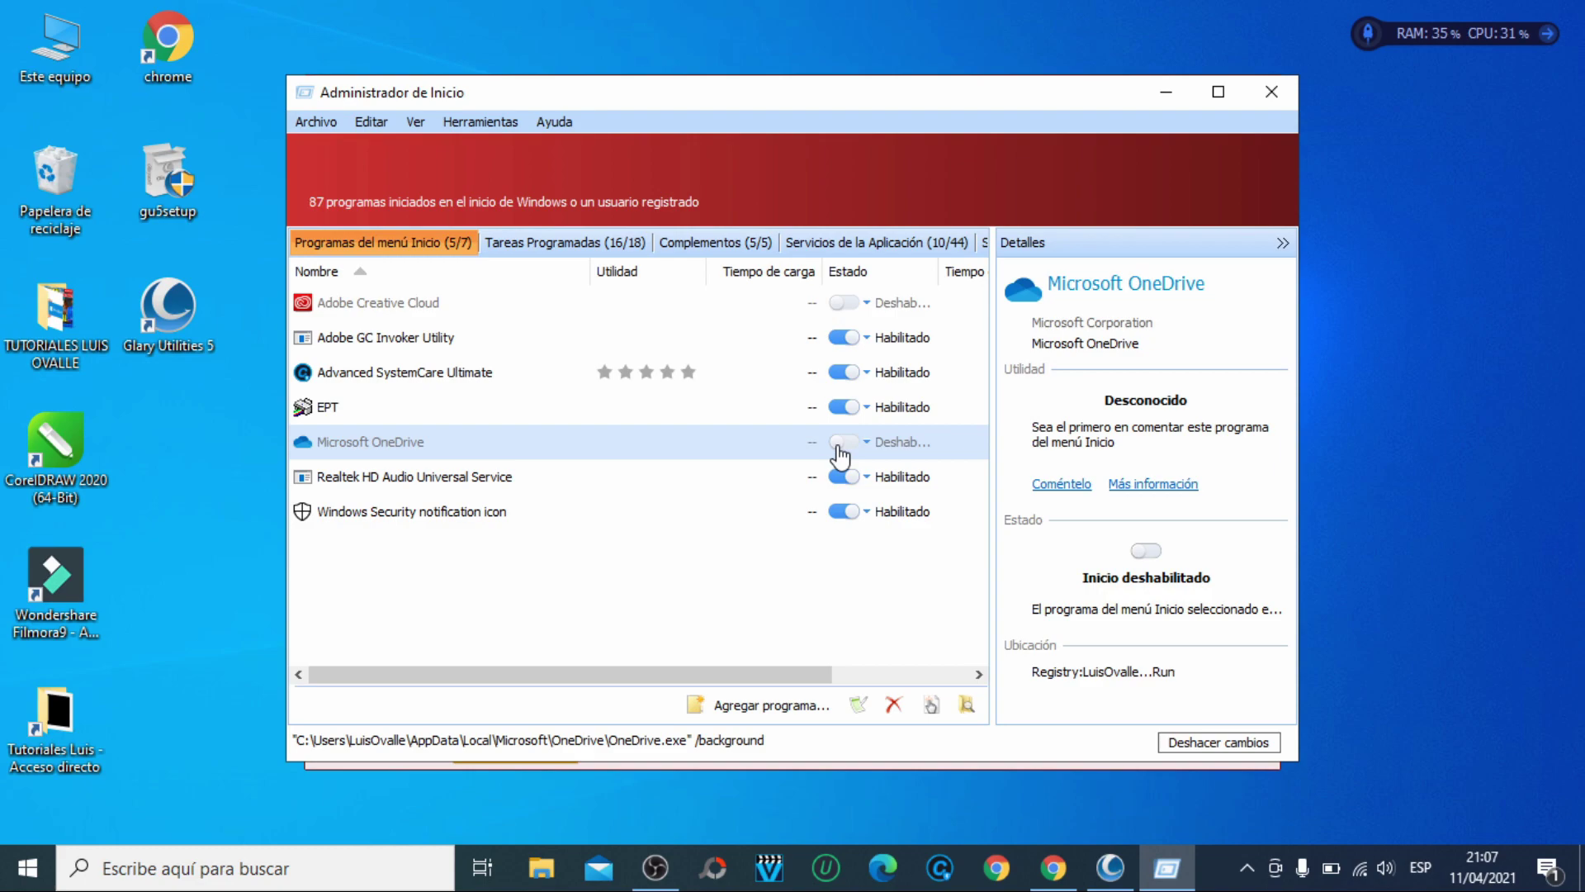
pyautogui.click(1268, 94)
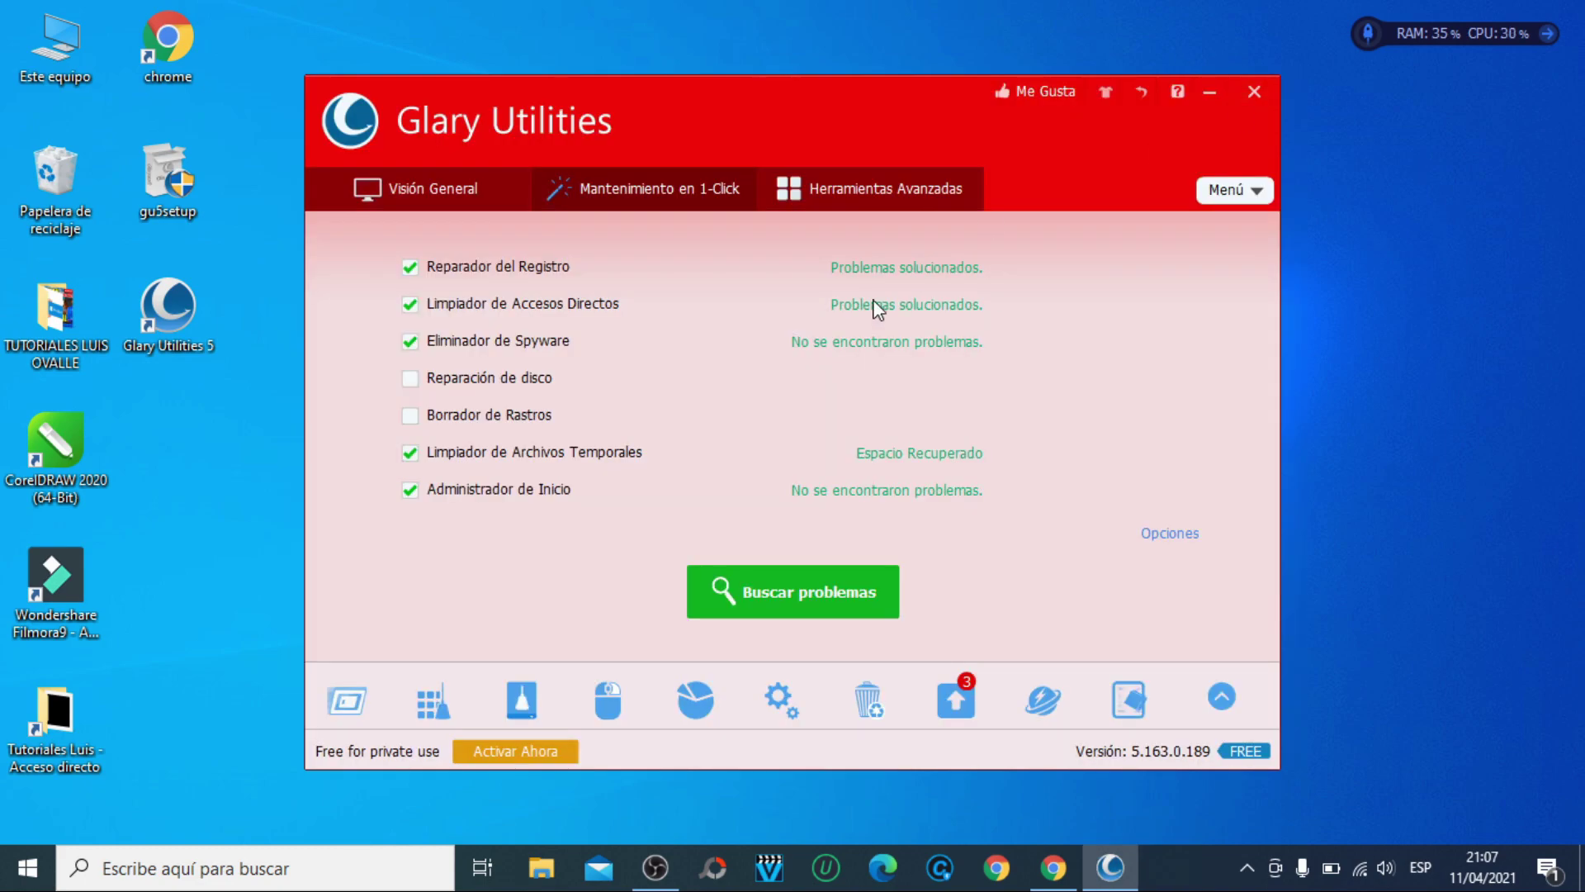
# Step: Review the scan sections in the registry repair tool and close it without scanning
pyautogui.click(432, 707)
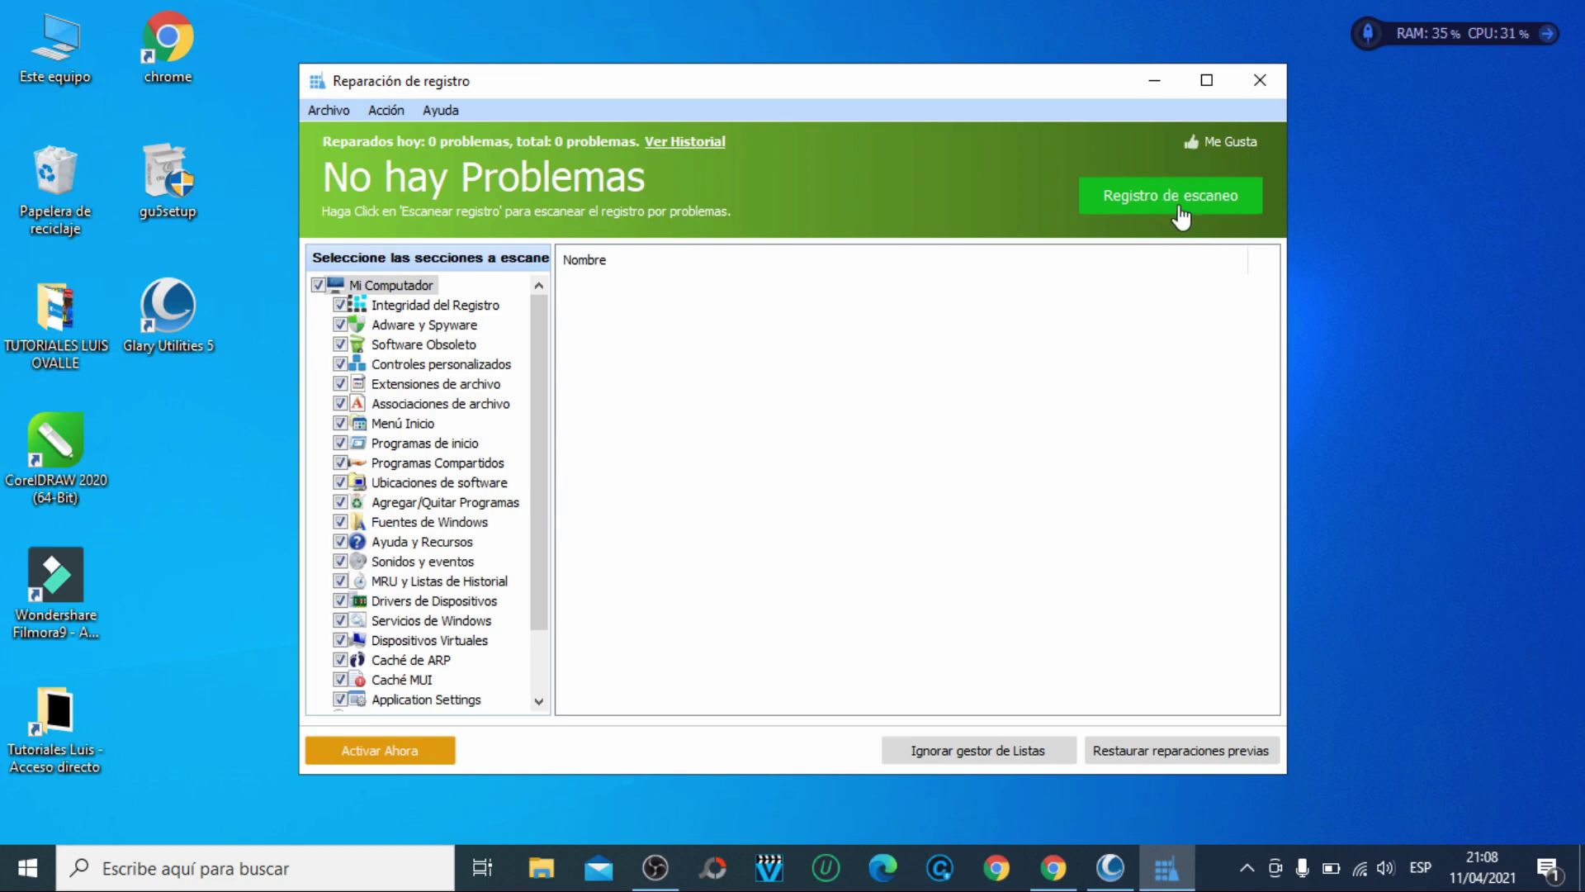
pyautogui.click(1260, 79)
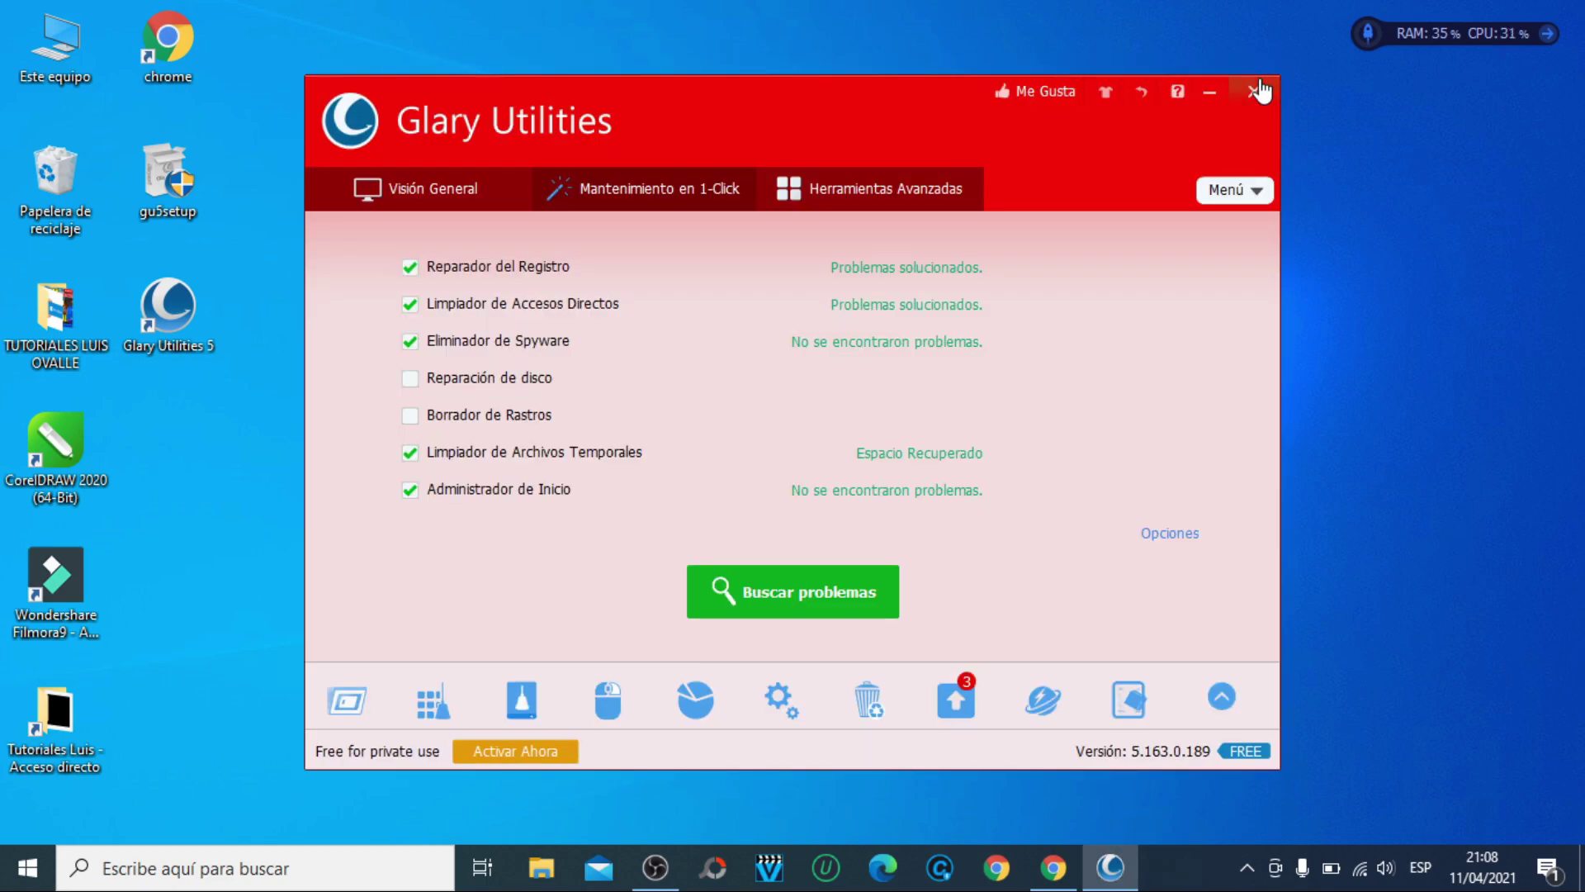
# Step: Clean the junk files found by the disk cleaner with its default task selection and close the cleaner
pyautogui.click(524, 701)
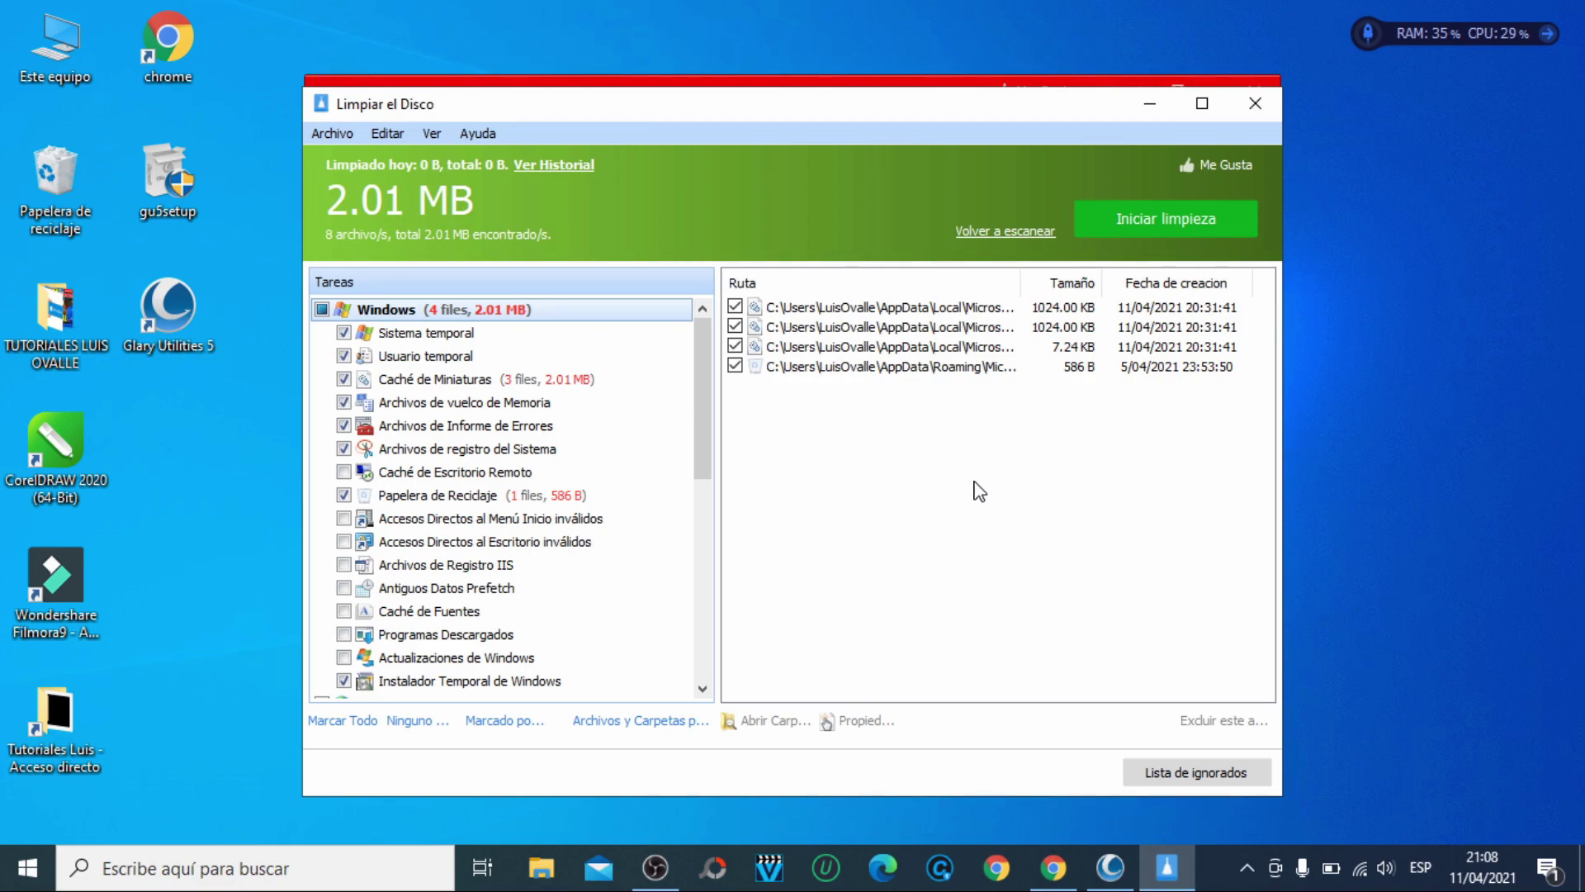
pyautogui.moveTo(702, 388); pyautogui.dragTo(733, 334)
pyautogui.click(1187, 224)
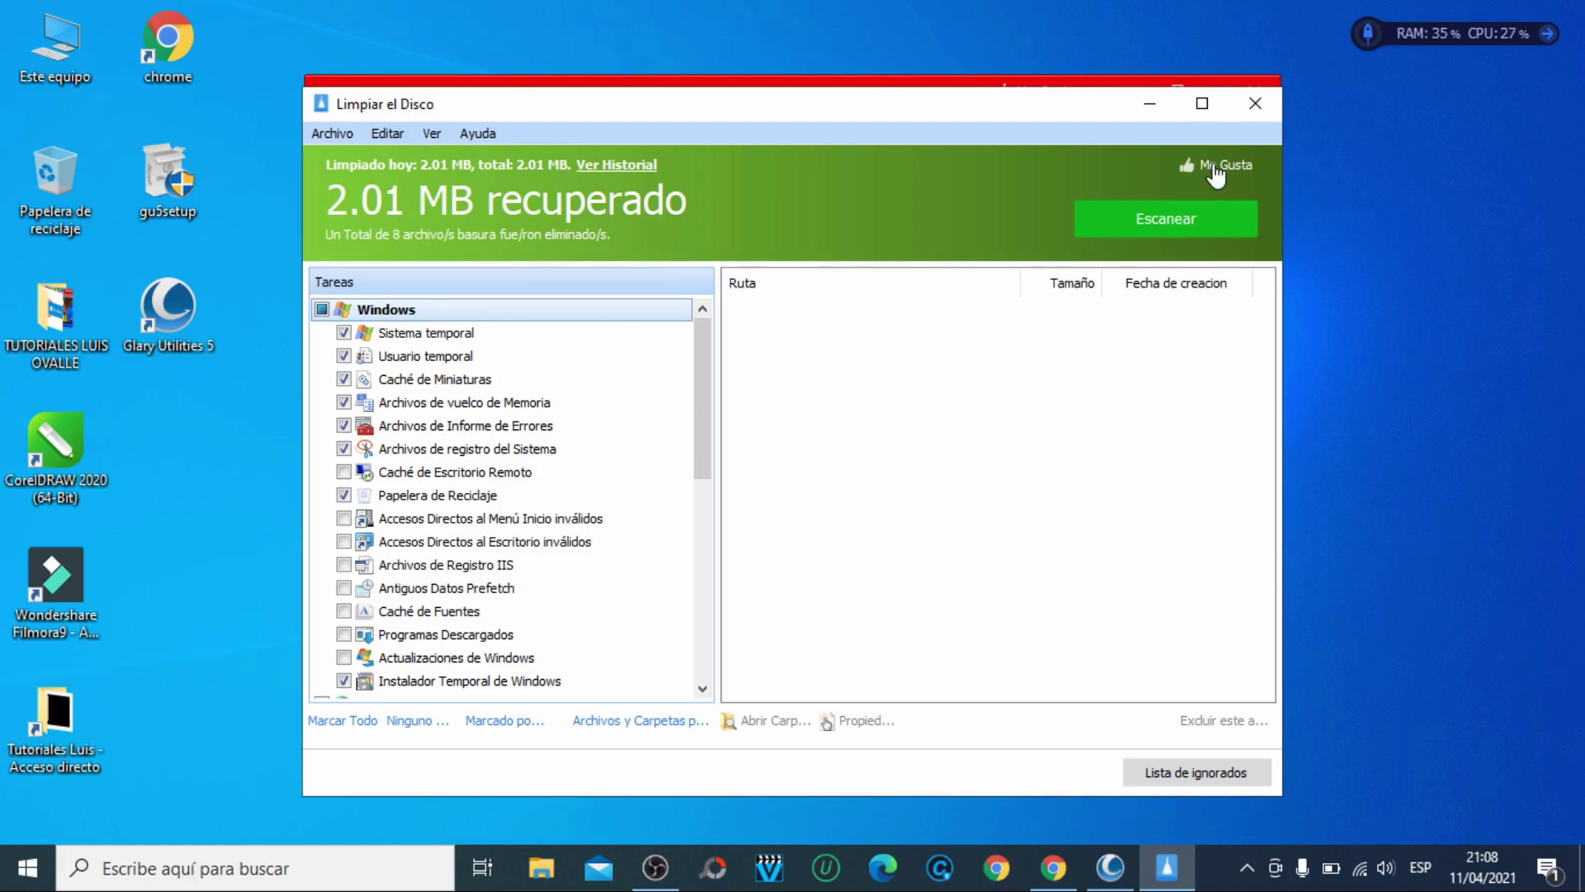
pyautogui.click(1255, 100)
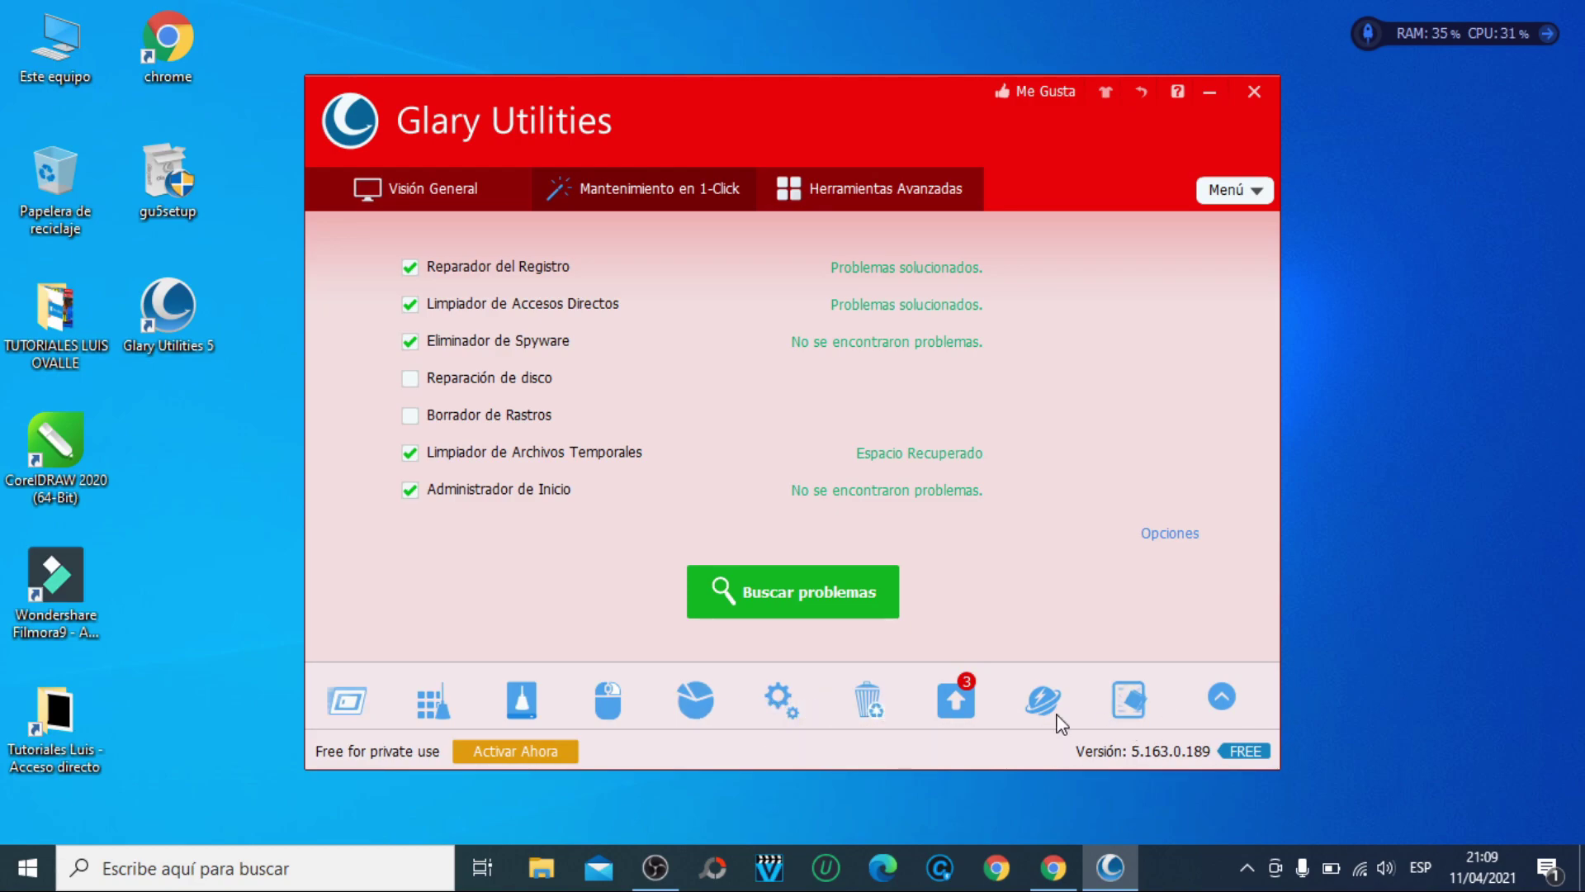
# Step: Set the memory optimizer's automatic optimization threshold to 500 MB in its options
pyautogui.click(1222, 700)
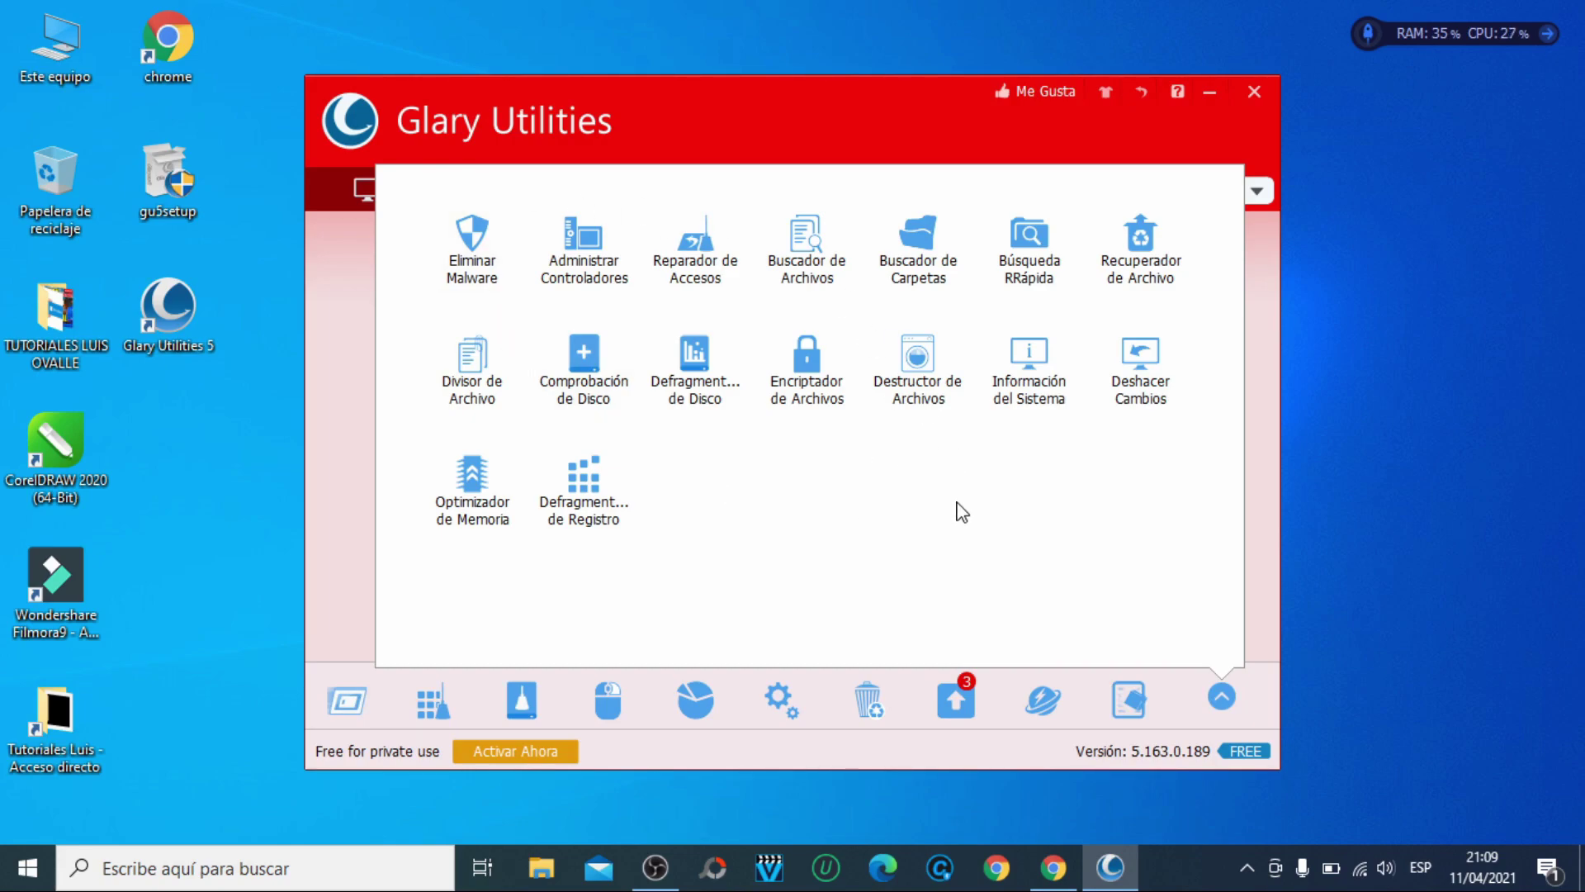
pyautogui.click(476, 482)
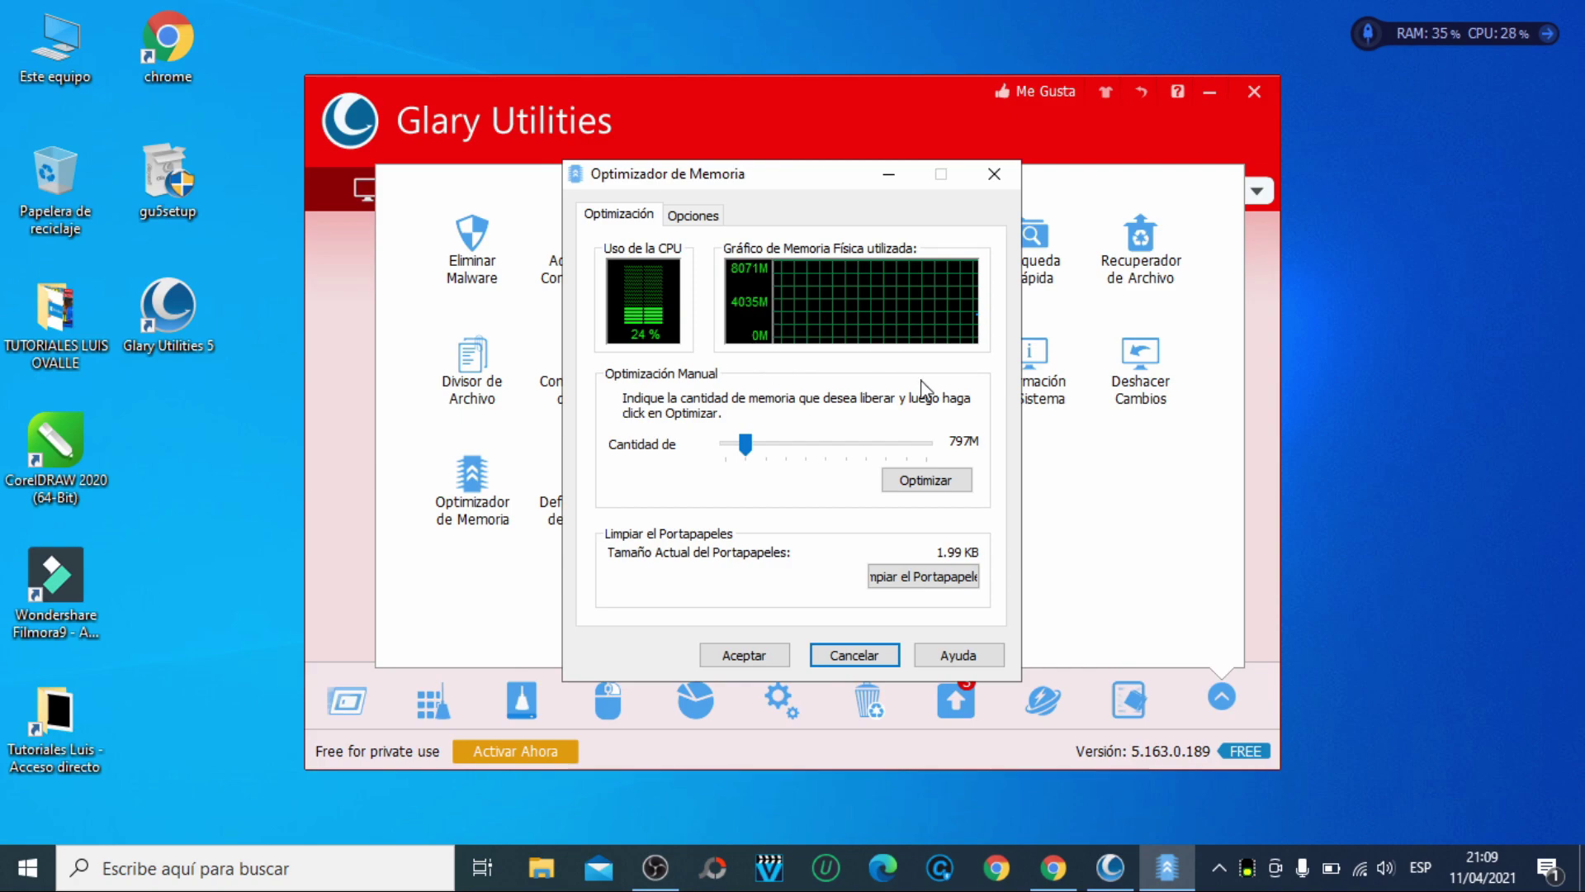
pyautogui.click(706, 221)
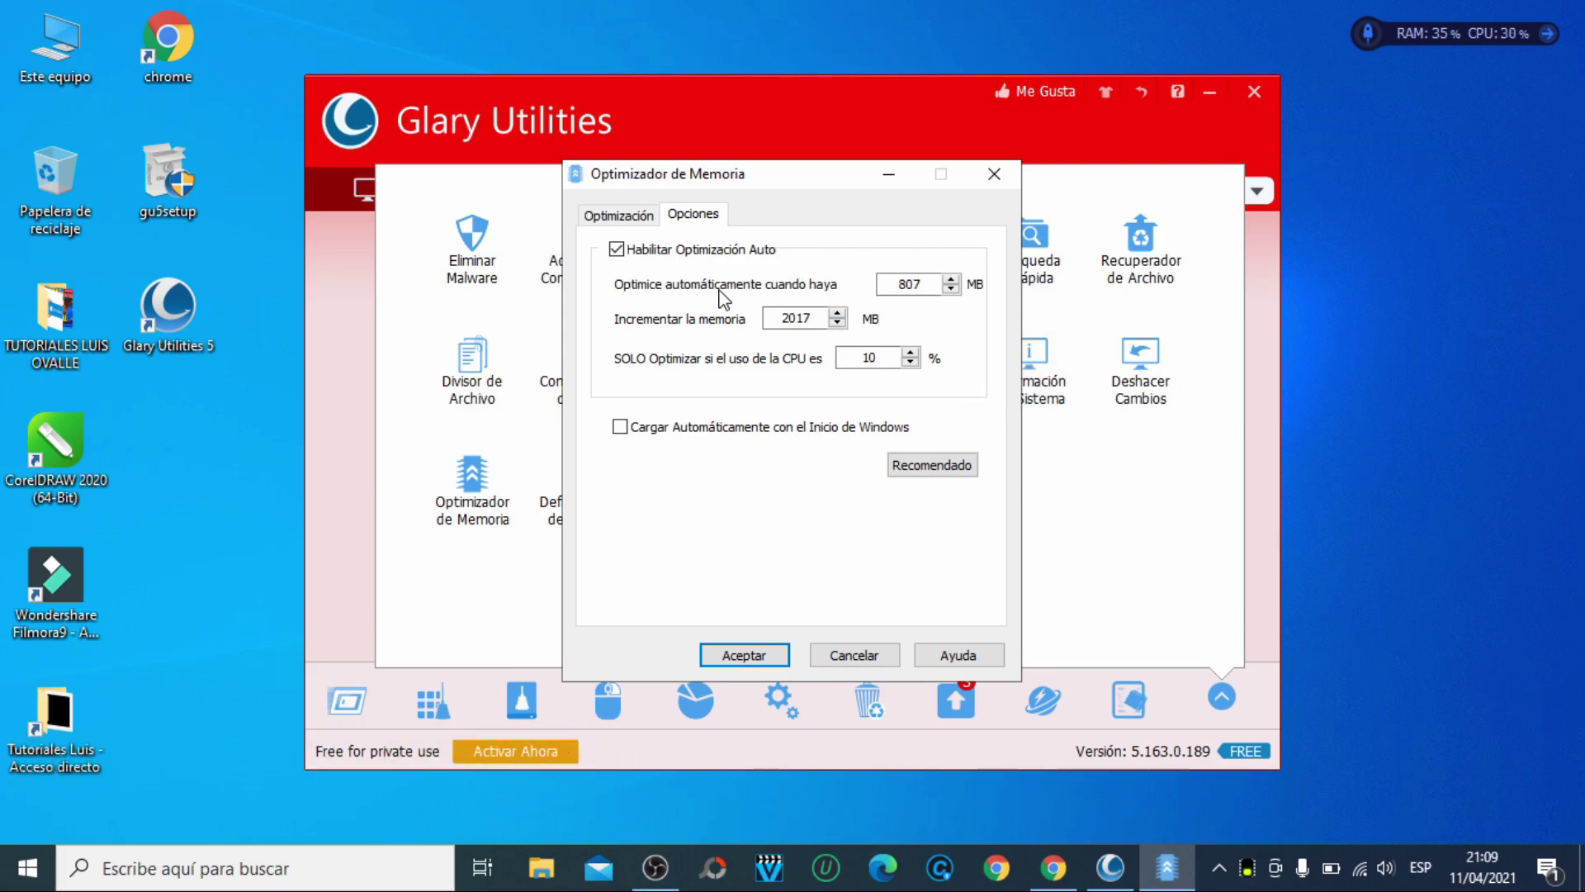
pyautogui.click(952, 289)
pyautogui.click(951, 279)
pyautogui.click(951, 289)
pyautogui.click(951, 289)
pyautogui.click(925, 285)
pyautogui.press('BackSpace')
pyautogui.press('BackSpace')
pyautogui.write('500')
# Step: Set the optimizer's CPU usage limit to 20 %, enable loading it automatically with Windows, and accept the options
pyautogui.doubleClick(910, 353)
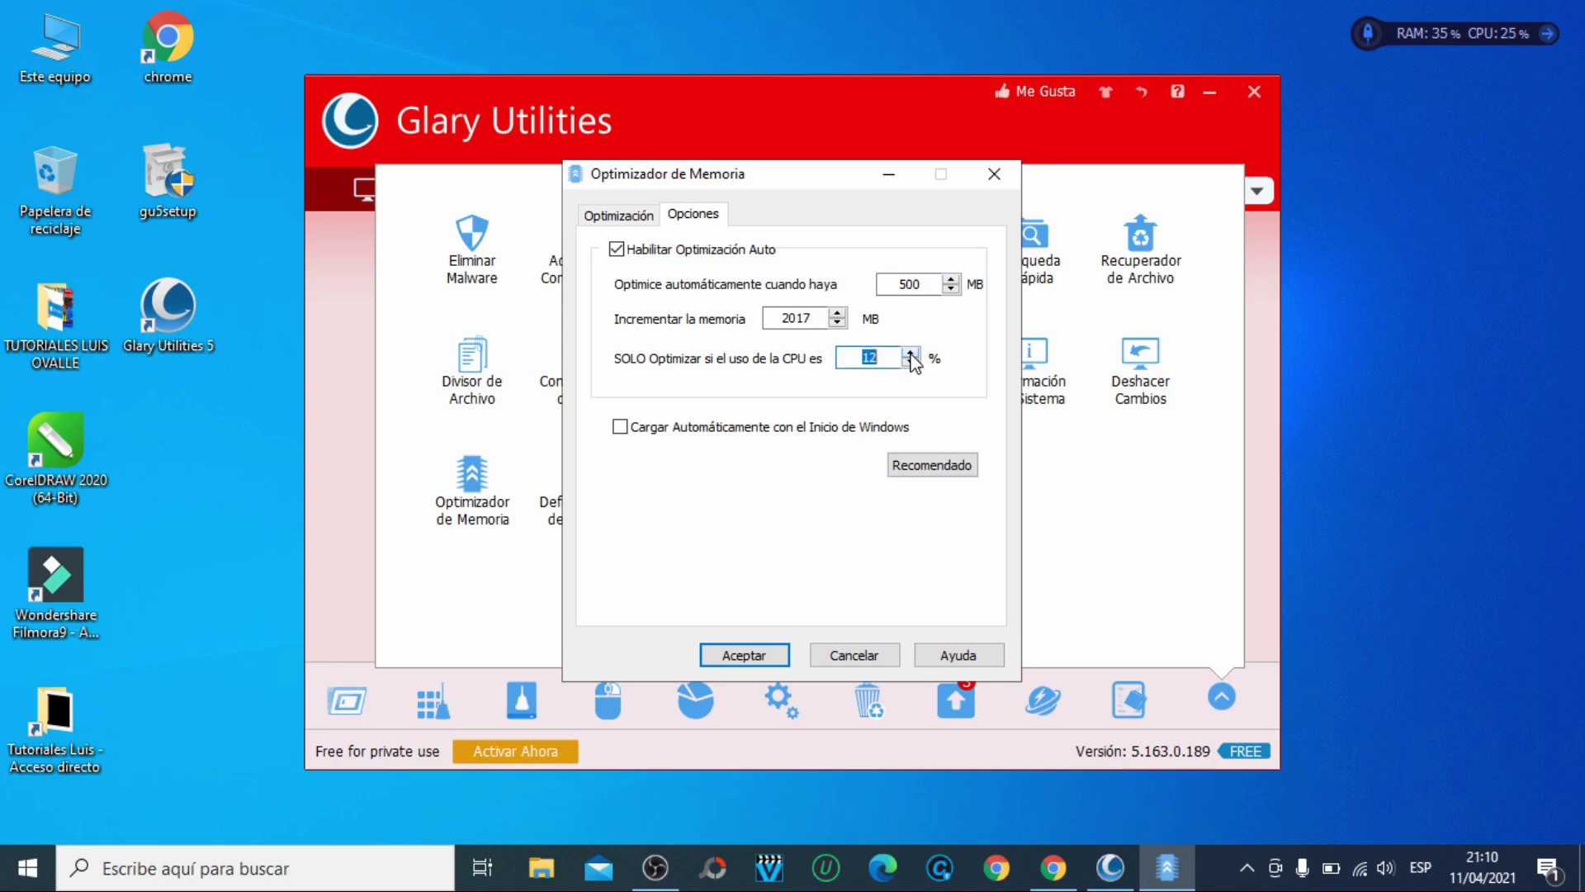
pyautogui.write('20')
pyautogui.click(911, 353)
pyautogui.click(620, 427)
pyautogui.click(747, 654)
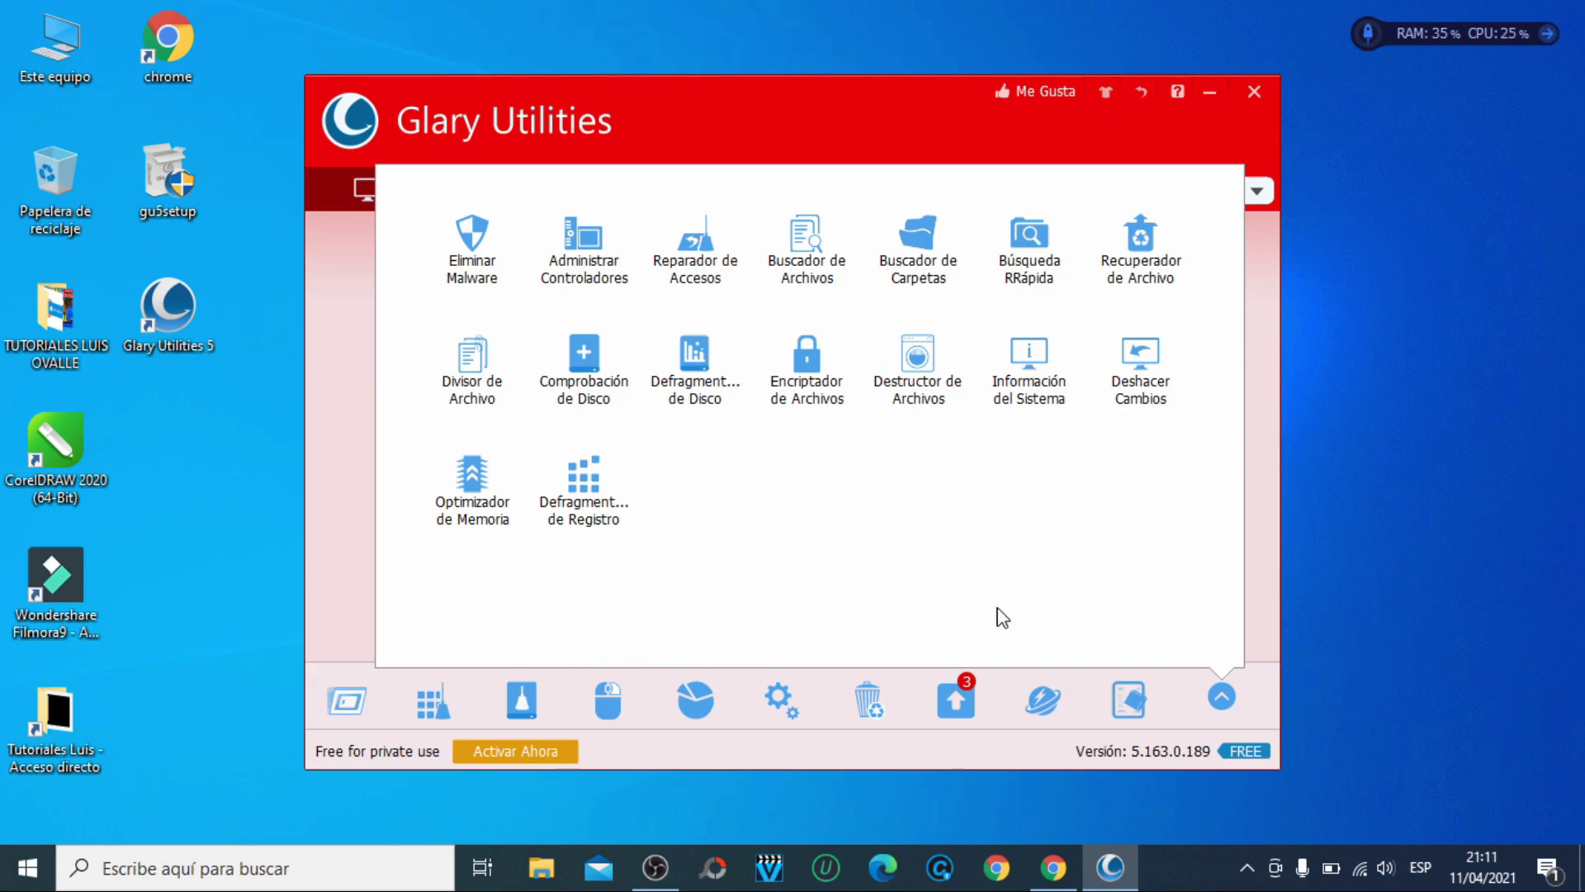
# Step: Examine both pages of the advanced tools overview and close Glary Utilities
pyautogui.click(824, 132)
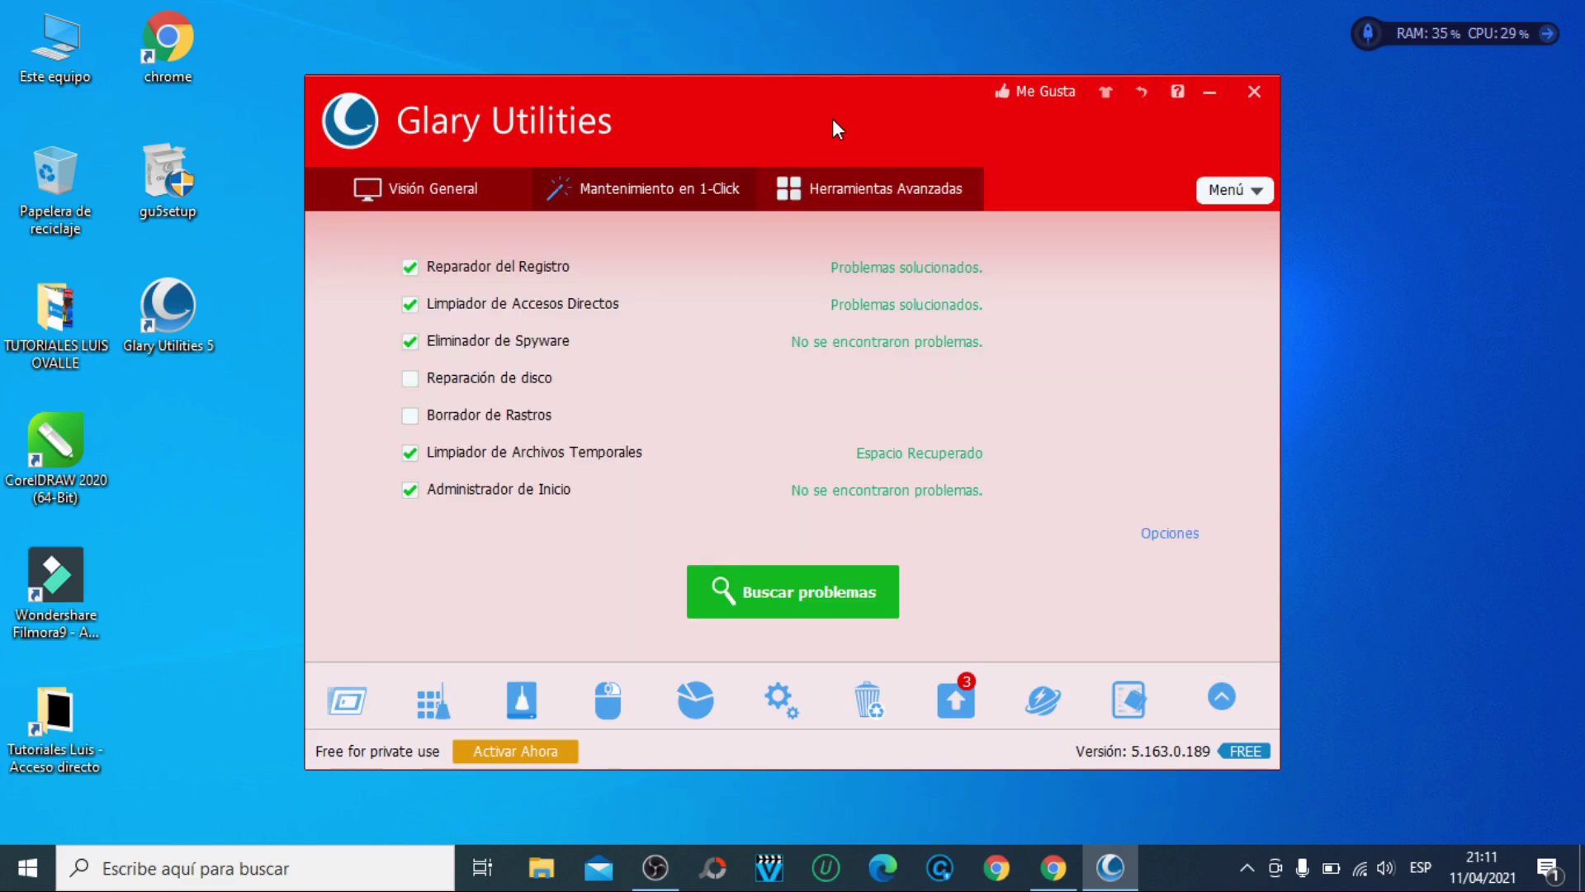
pyautogui.click(853, 199)
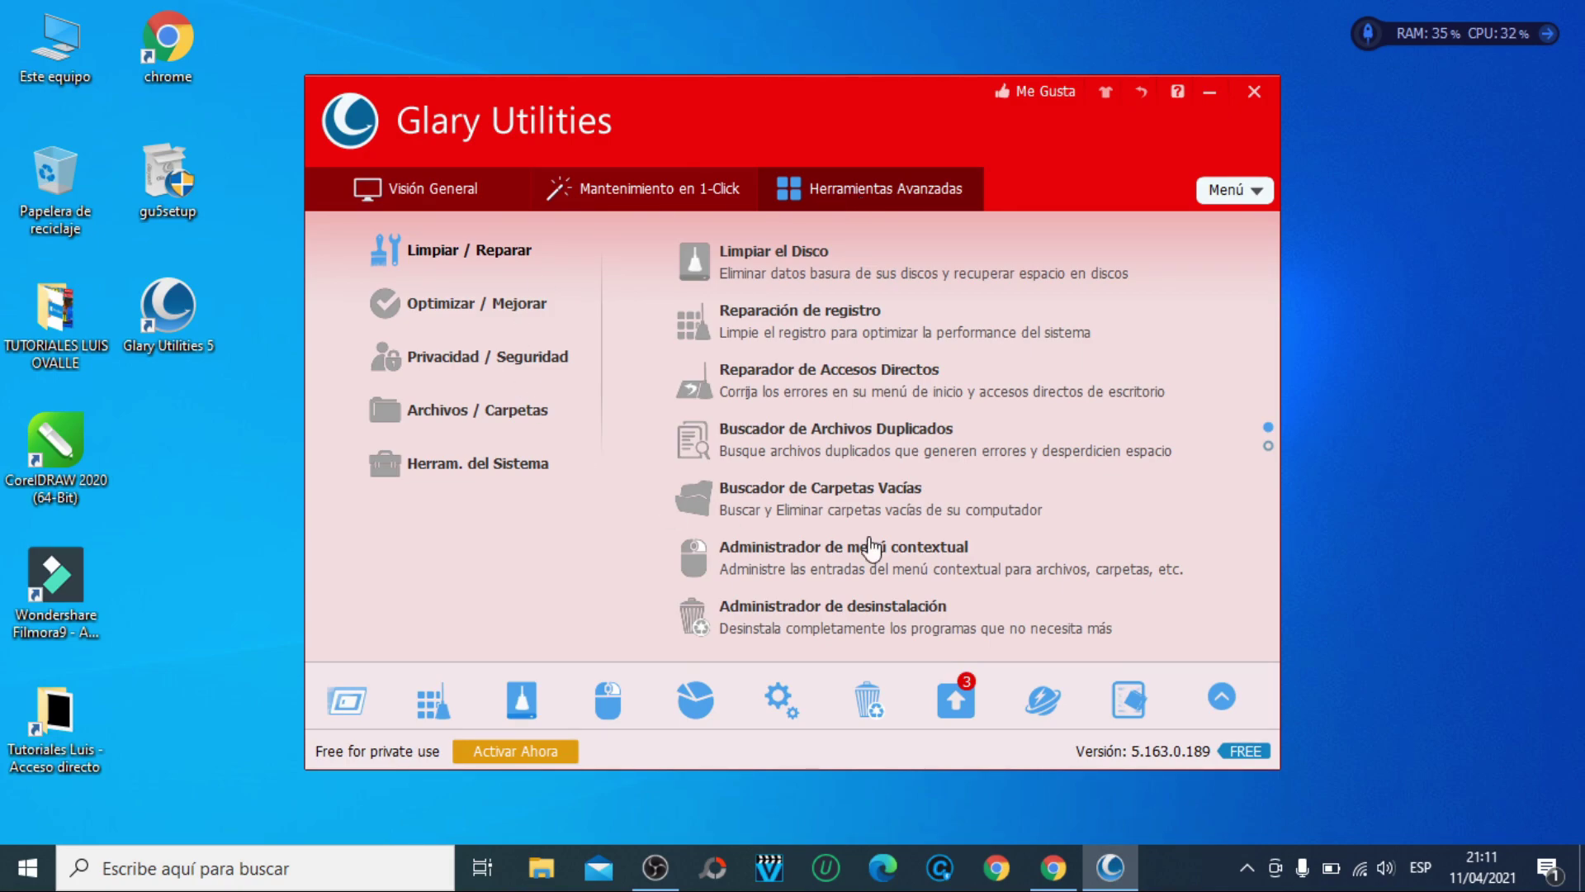
pyautogui.click(1268, 445)
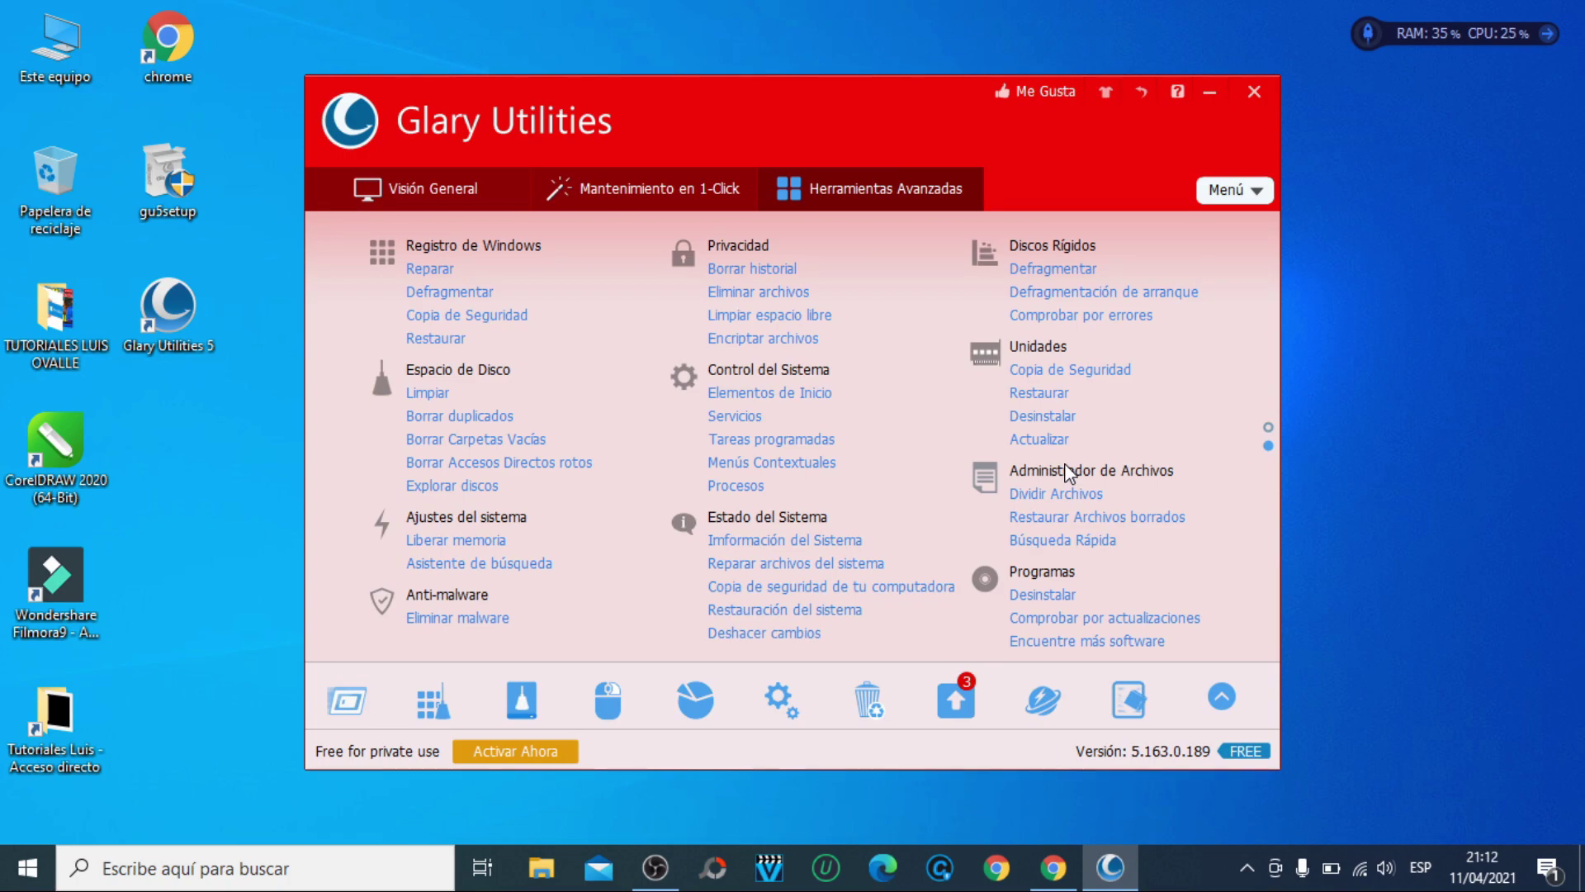
pyautogui.click(1254, 91)
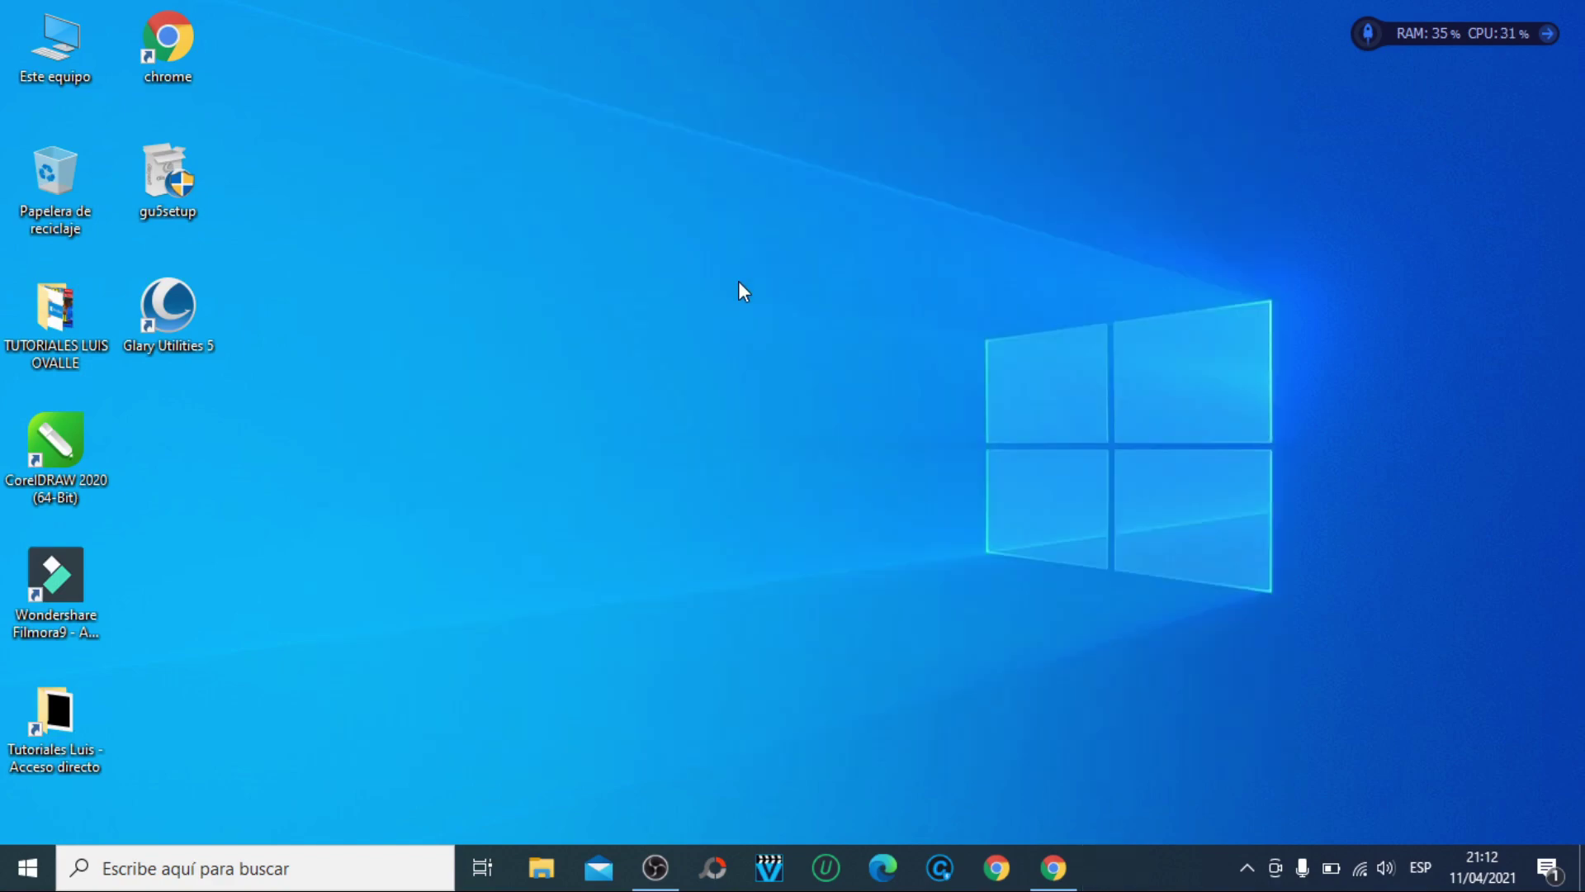